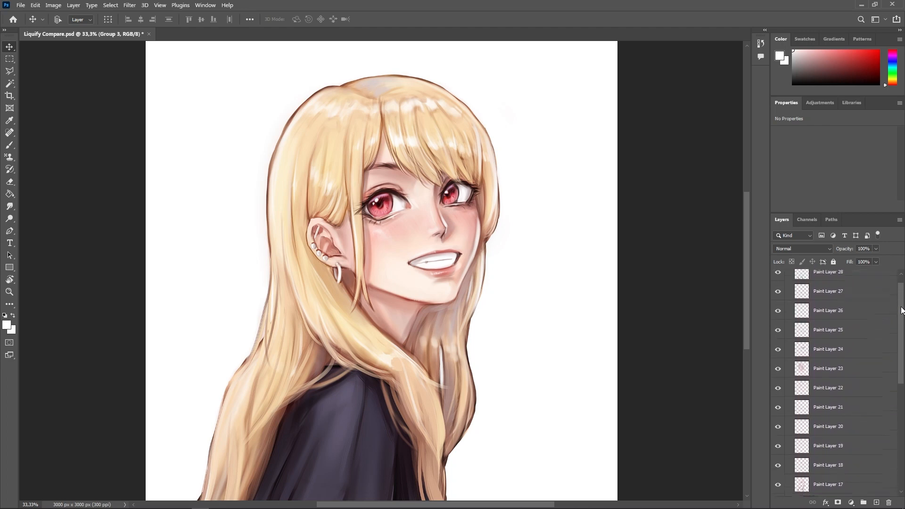
Hide the layers inside Group 3 from Paint Layer 28 down to Paint Layer 11 to view the underlying sketch.
drag(778, 290, 778, 426)
drag(901, 359, 901, 400)
drag(779, 352, 779, 430)
drag(900, 400, 900, 443)
drag(779, 354, 779, 450)
drag(900, 417, 901, 446)
click(779, 410)
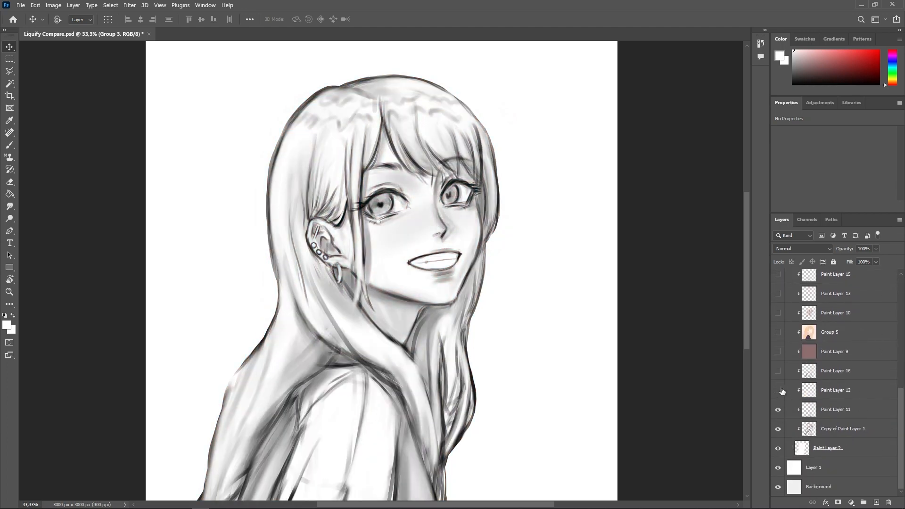
Turn the hidden layers of Group 3 back on from Paint Layer 11 up to Paint Layer 28 and collapse the group.
drag(779, 410, 778, 371)
scroll(779, 368, up, 1)
click(779, 349)
click(778, 368)
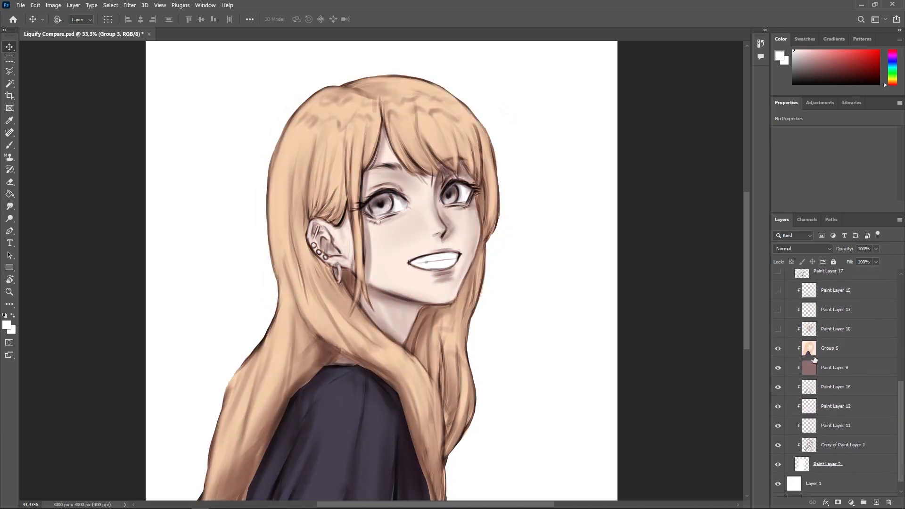
drag(903, 395, 902, 343)
drag(779, 382, 779, 304)
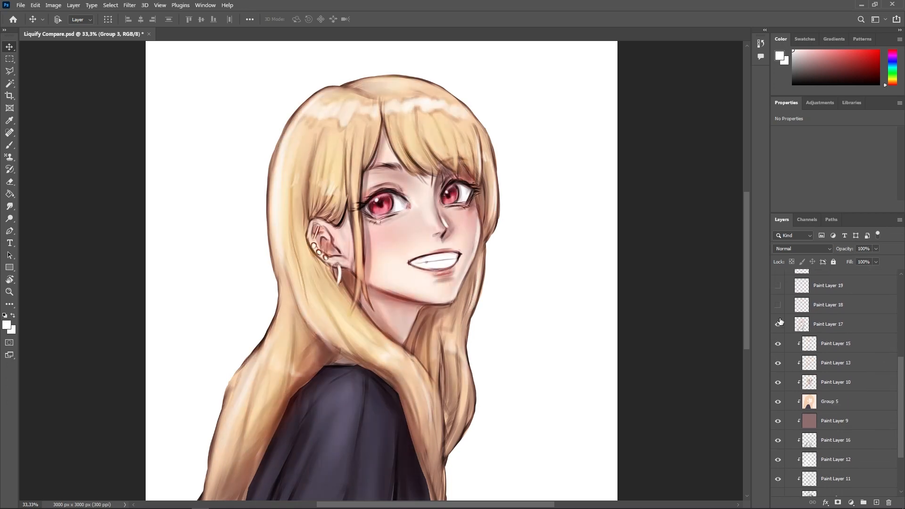
drag(902, 371, 901, 332)
drag(779, 376, 780, 300)
drag(903, 327, 901, 279)
drag(779, 370, 780, 289)
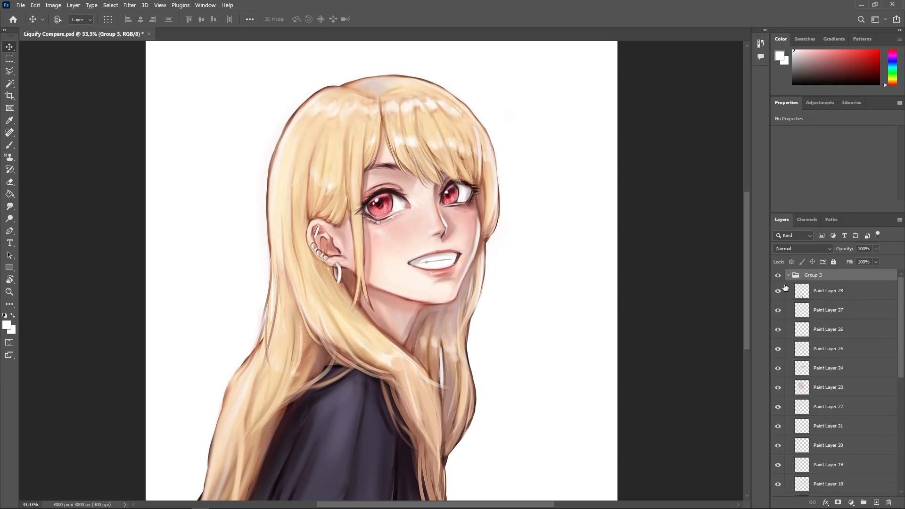
click(789, 275)
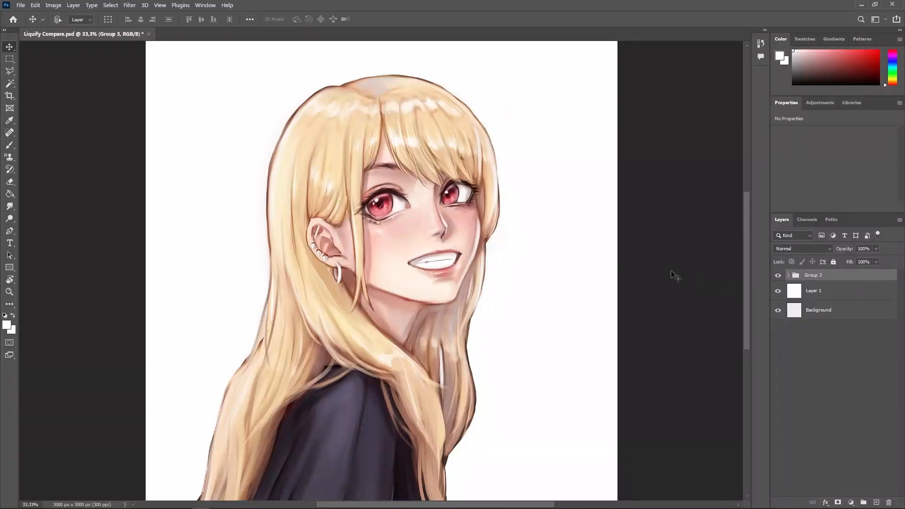
click(130, 6)
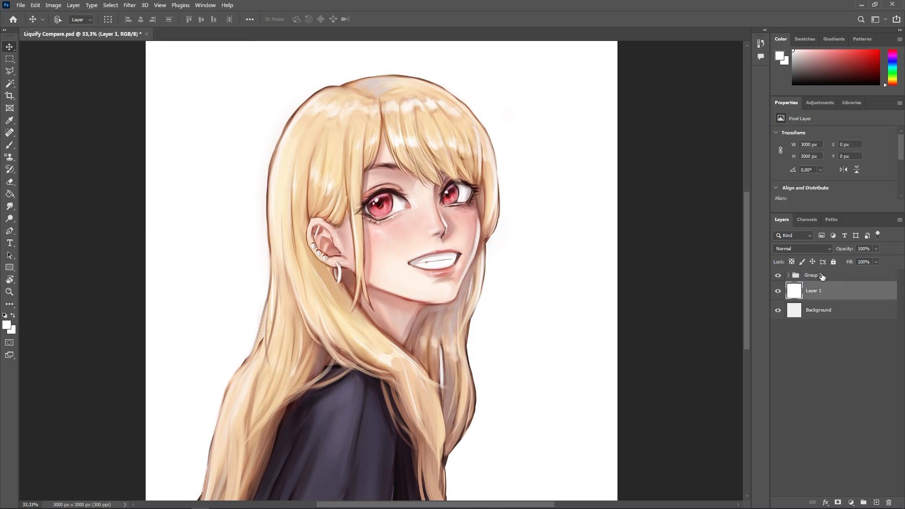
Try duplicating Group 3 as Group 3 copy 2 and merging the duplicate into a single layer.
click(831, 295)
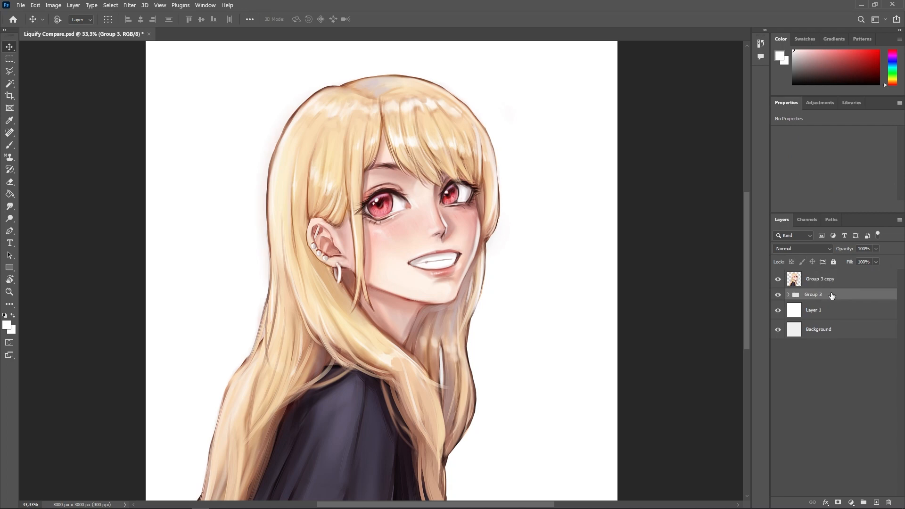
right_click(831, 297)
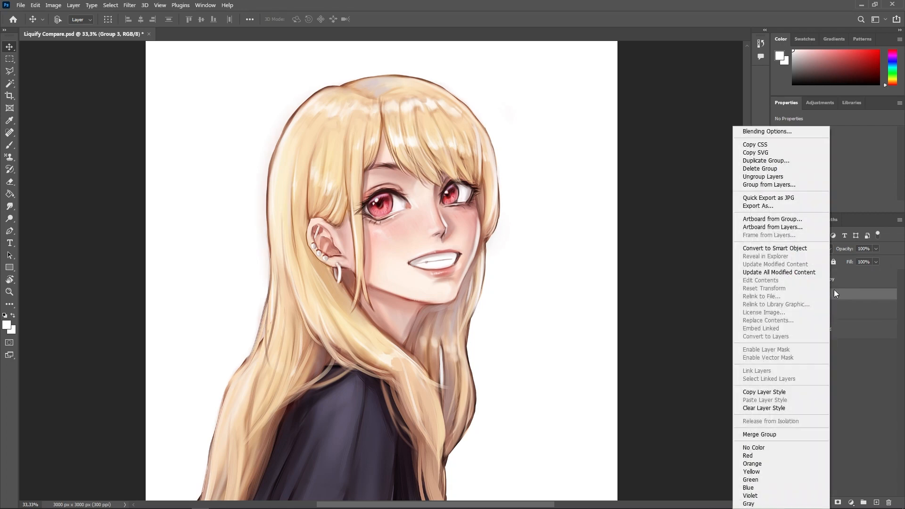
click(786, 160)
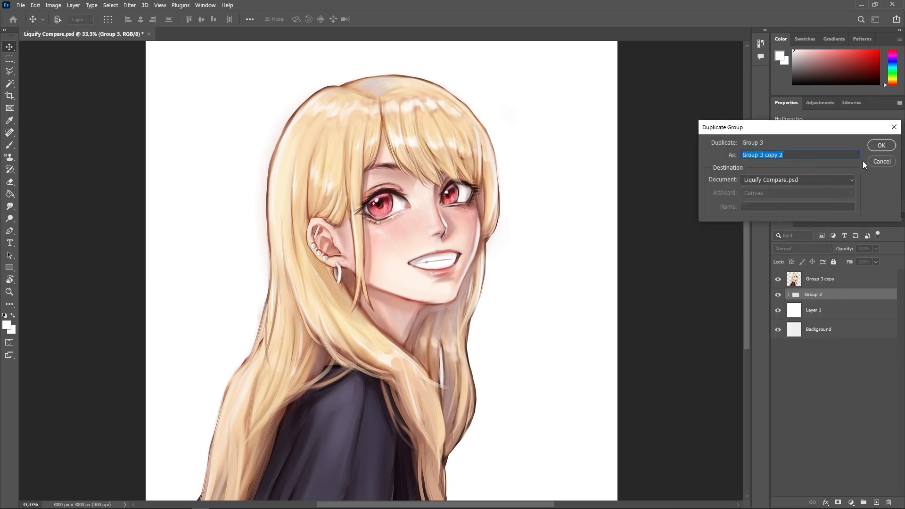
click(877, 146)
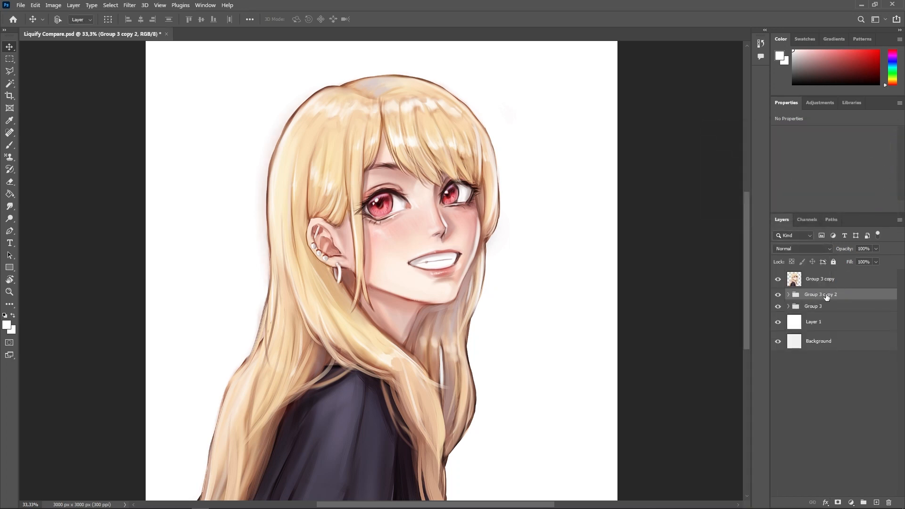
right_click(830, 296)
click(757, 435)
key(Delete)
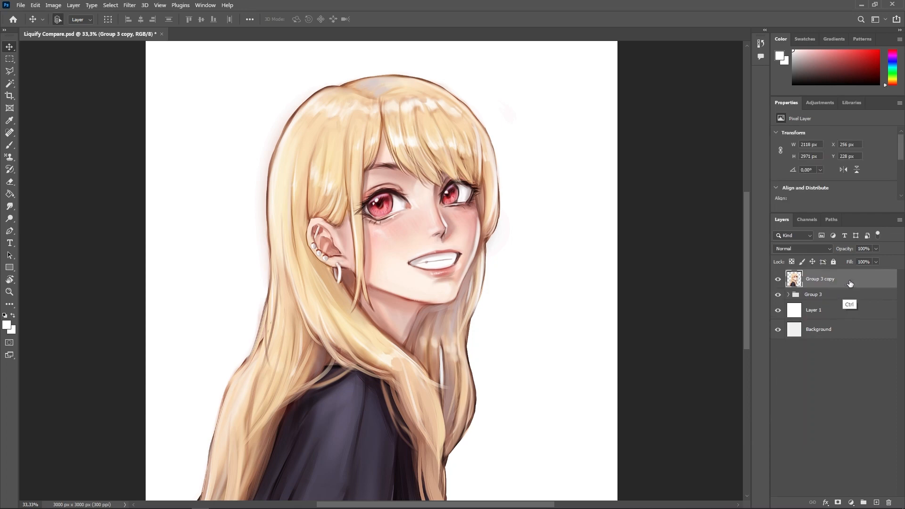
Hide Group 3 and toggle the Group 3 copy layer off and on to check the merged artwork.
click(778, 295)
click(779, 280)
click(779, 280)
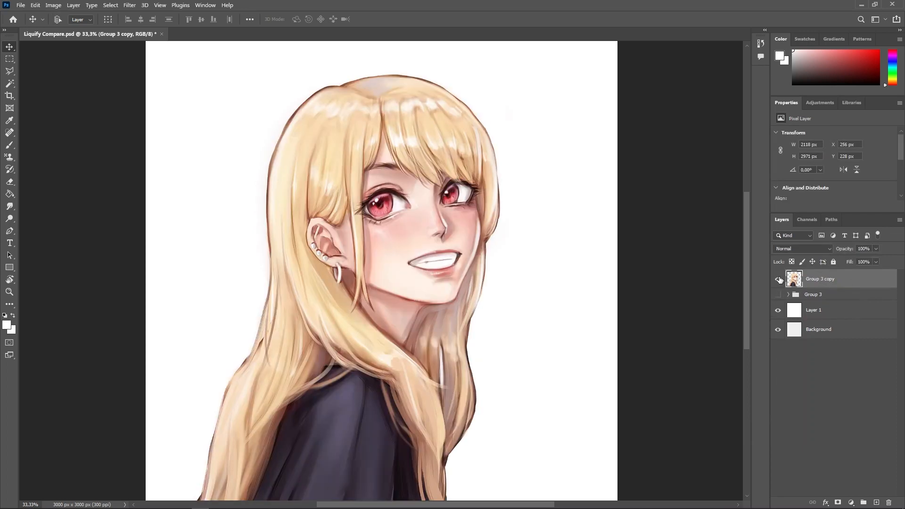
Open the Liquify filter for the Group 3 copy layer and reposition its dialog.
click(130, 5)
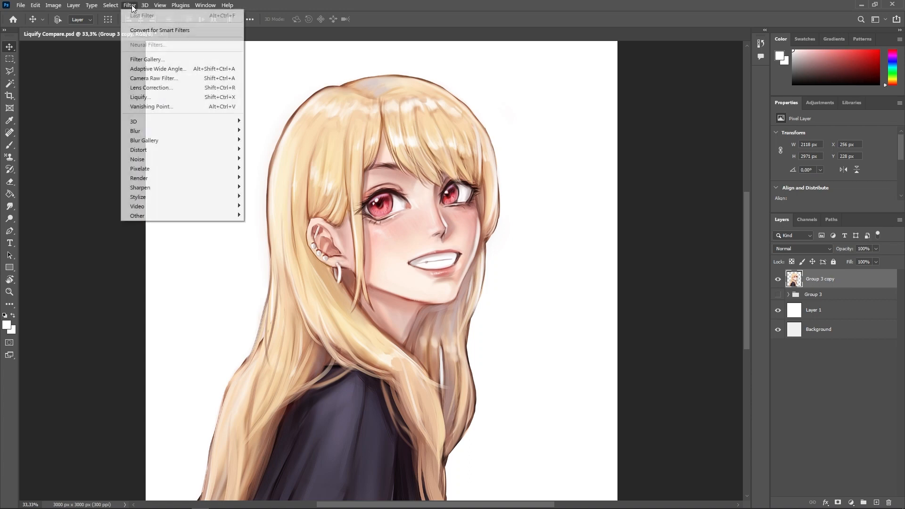
click(201, 95)
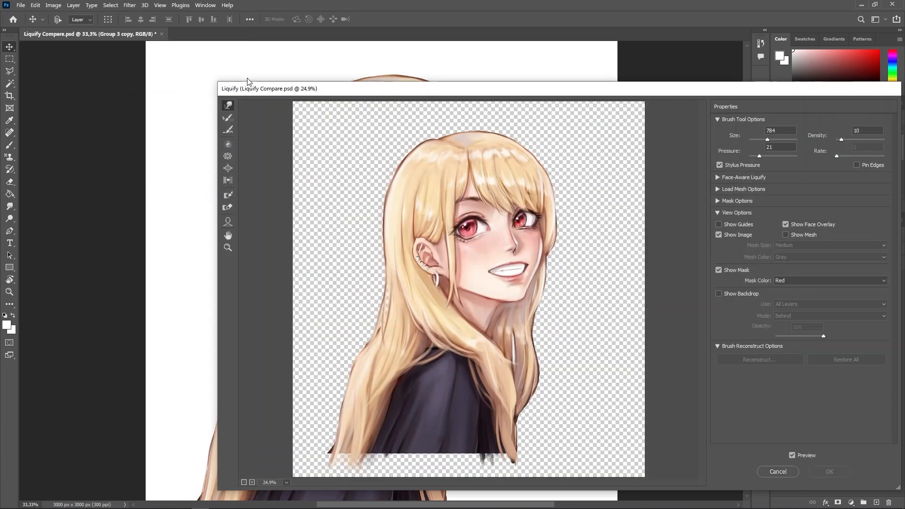
drag(720, 93, 652, 75)
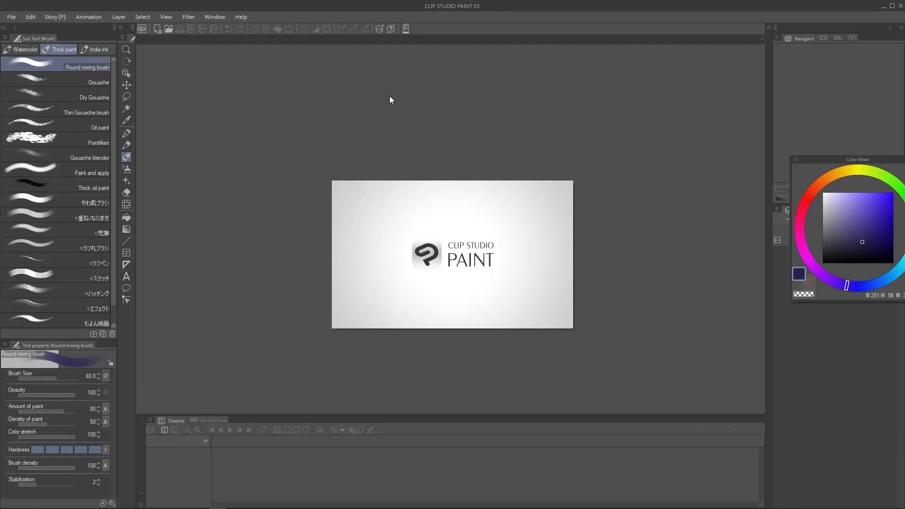
Switch to Clip Studio Paint and open Liquify Compare.psd from the Artwork 2022 folder.
click(12, 22)
click(29, 40)
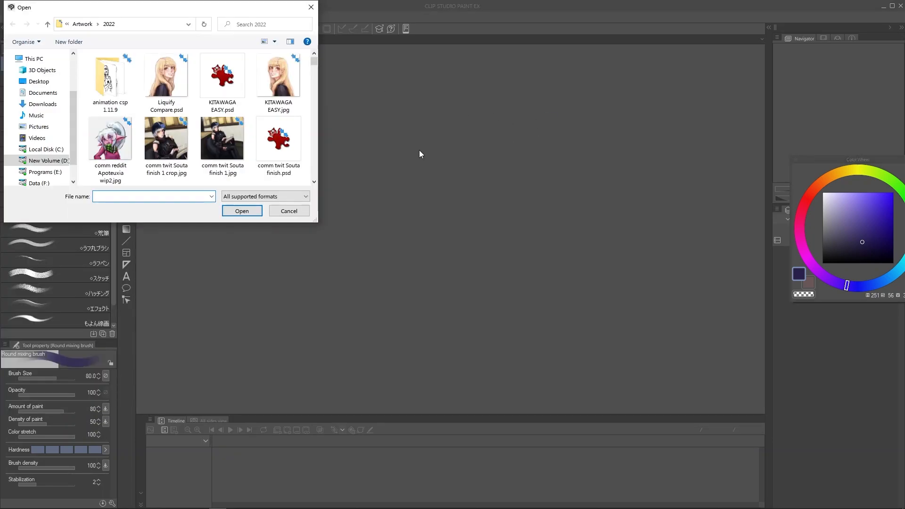
click(182, 84)
click(250, 211)
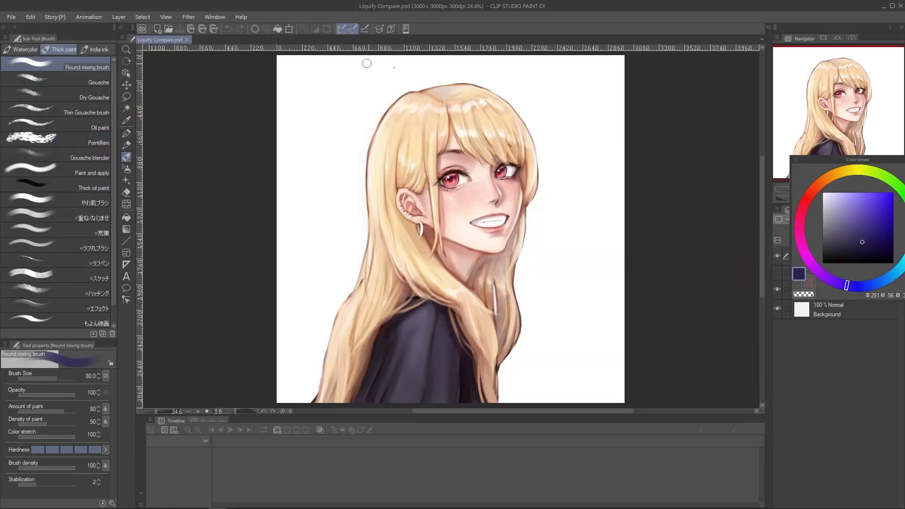
Reset the workspace to its default layout.
click(215, 16)
mouse_move(250, 43)
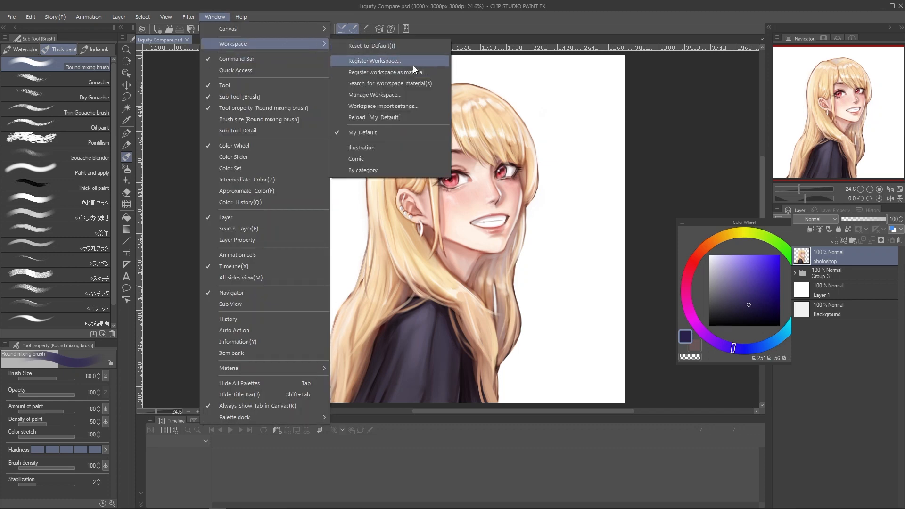
click(401, 46)
click(458, 196)
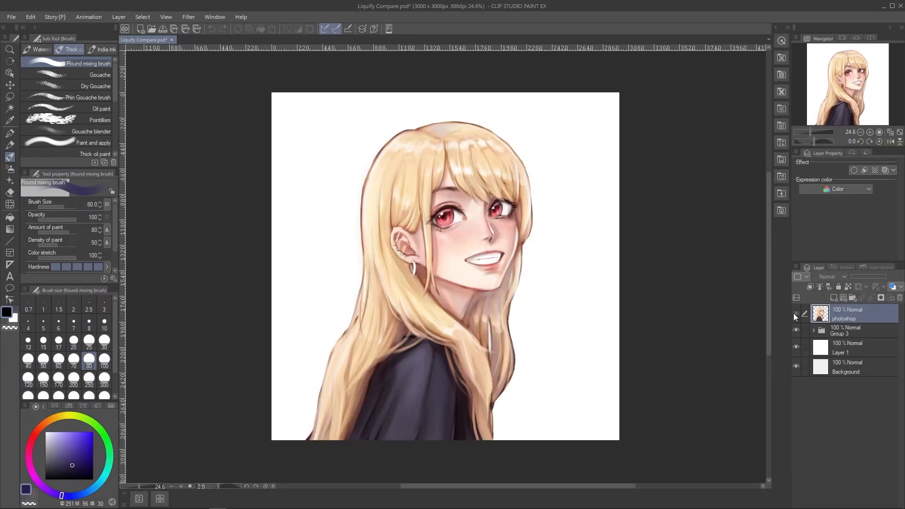
Hide the photoshop layer and activate the Liquify tool with Group 3 selected.
click(796, 314)
click(854, 328)
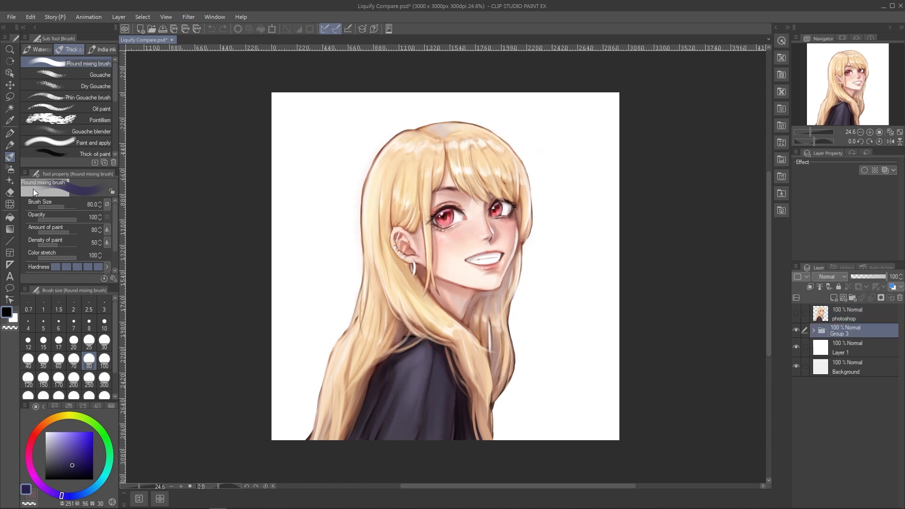
click(10, 205)
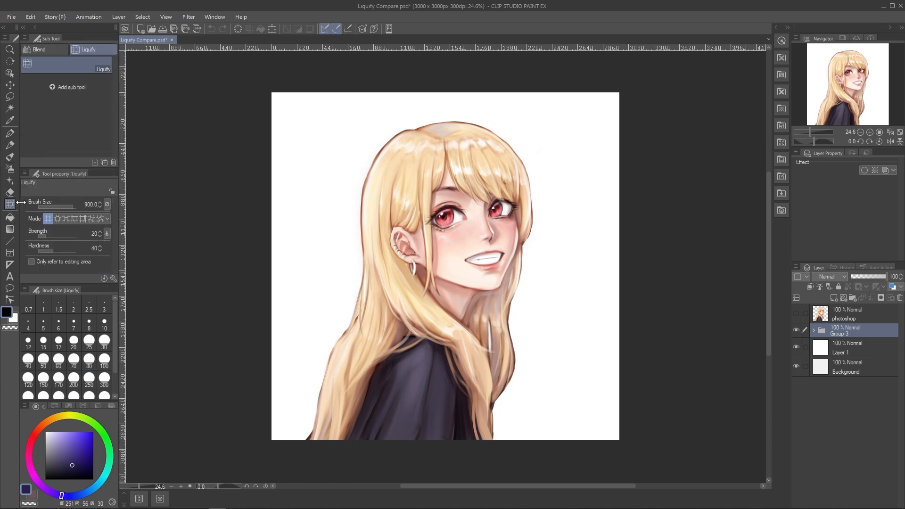
click(49, 51)
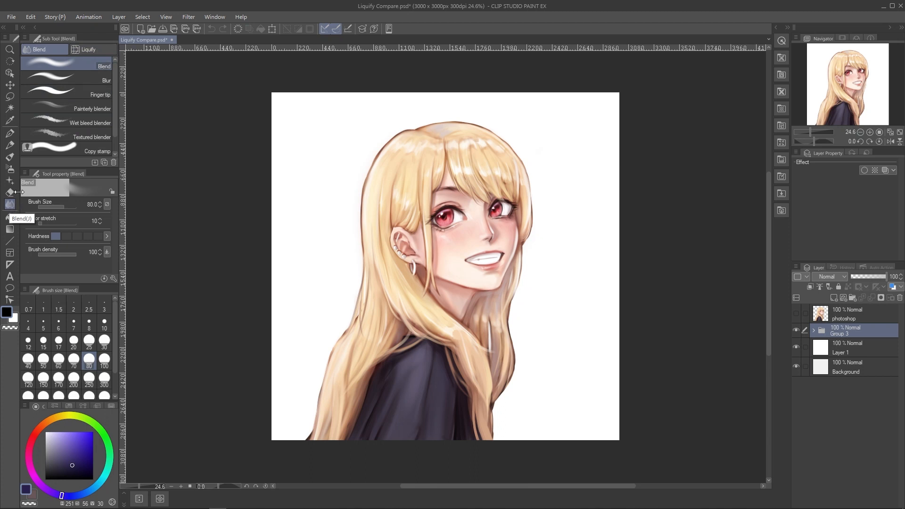
click(91, 50)
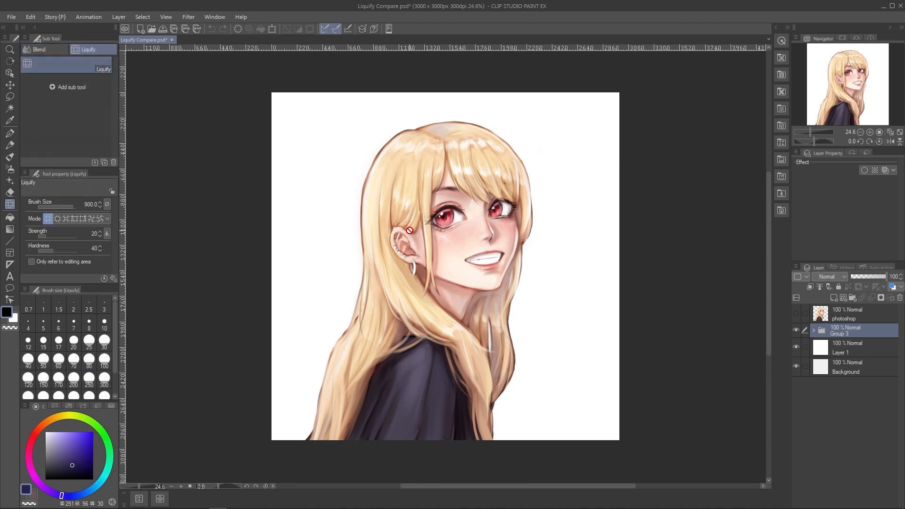
Try to liquify the face directly on the Group 3 folder.
click(425, 223)
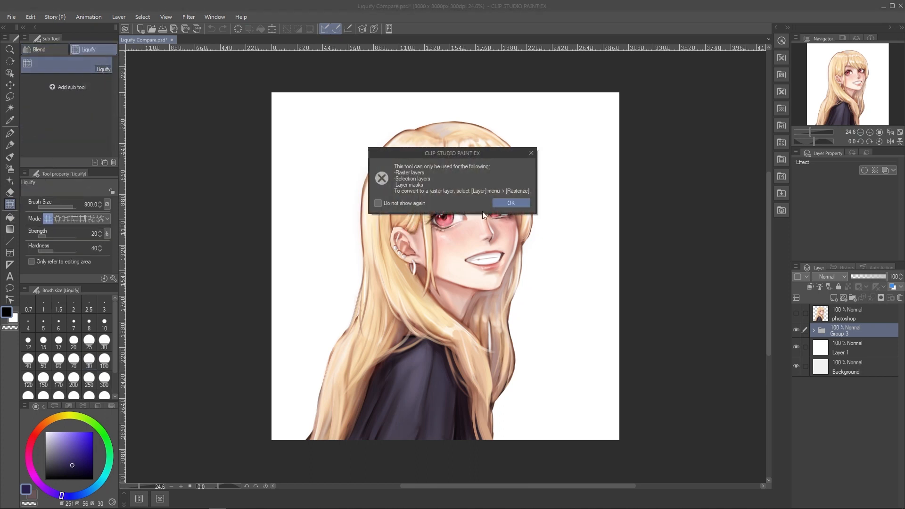
click(497, 206)
click(480, 224)
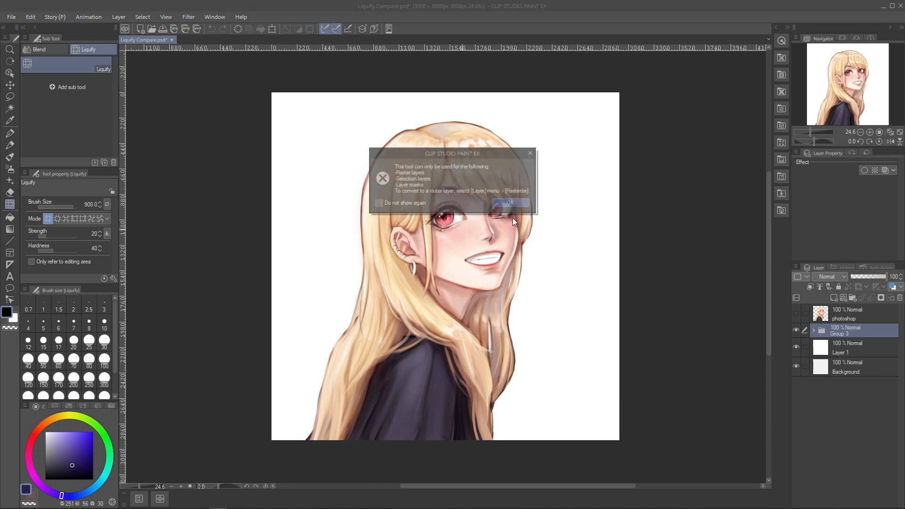
click(520, 207)
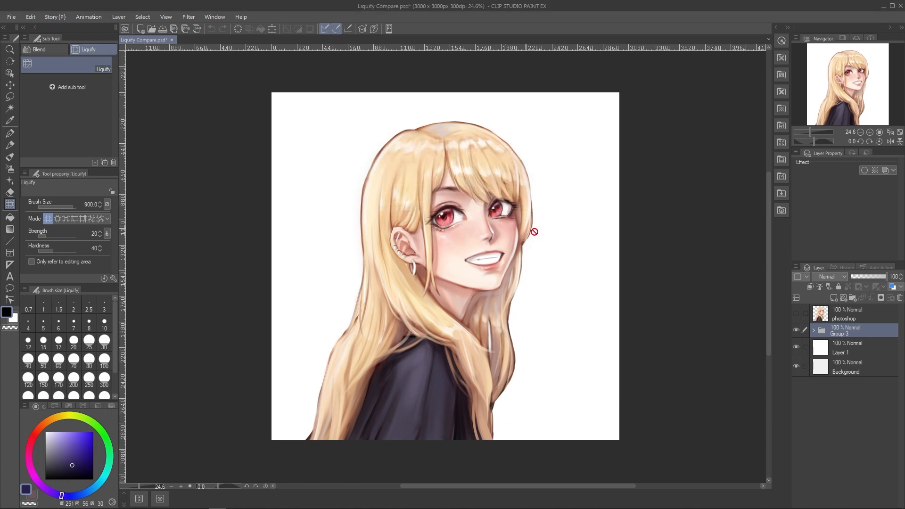
Duplicate Group 3 and merge the duplicate into a single raster layer.
right_click(851, 332)
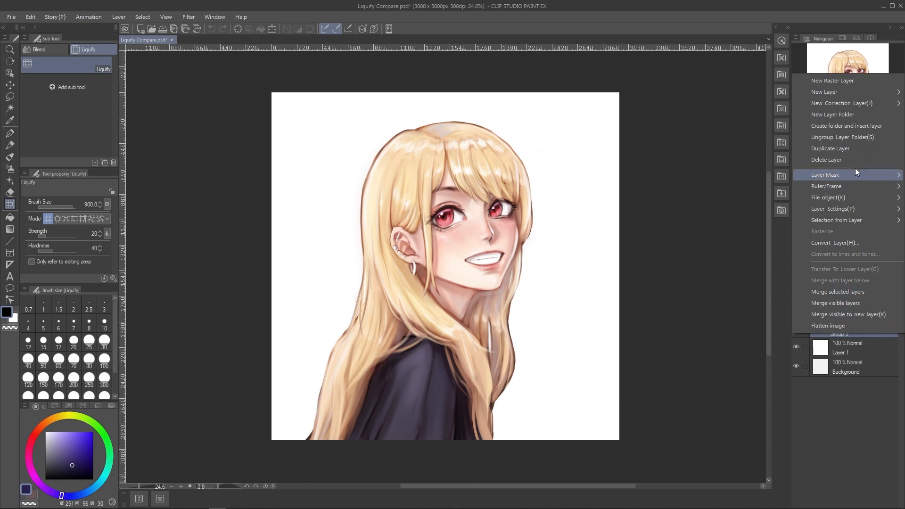
click(855, 149)
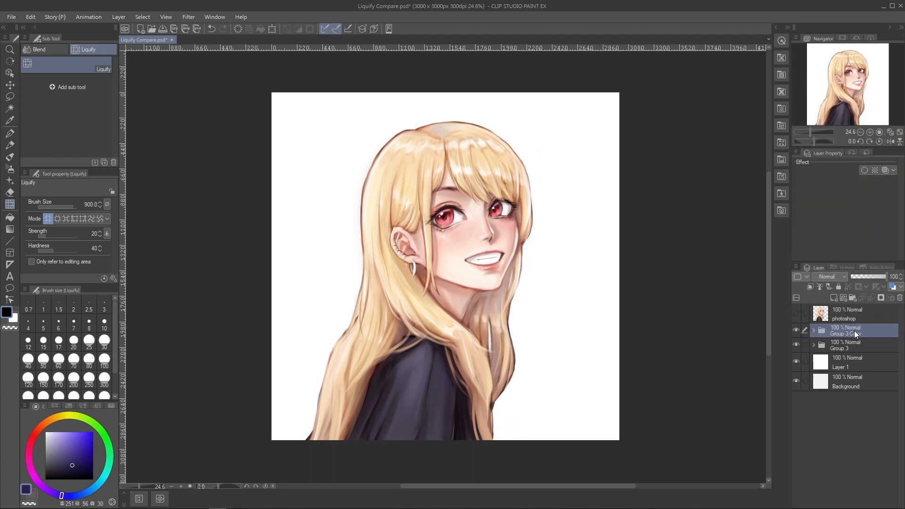
right_click(856, 332)
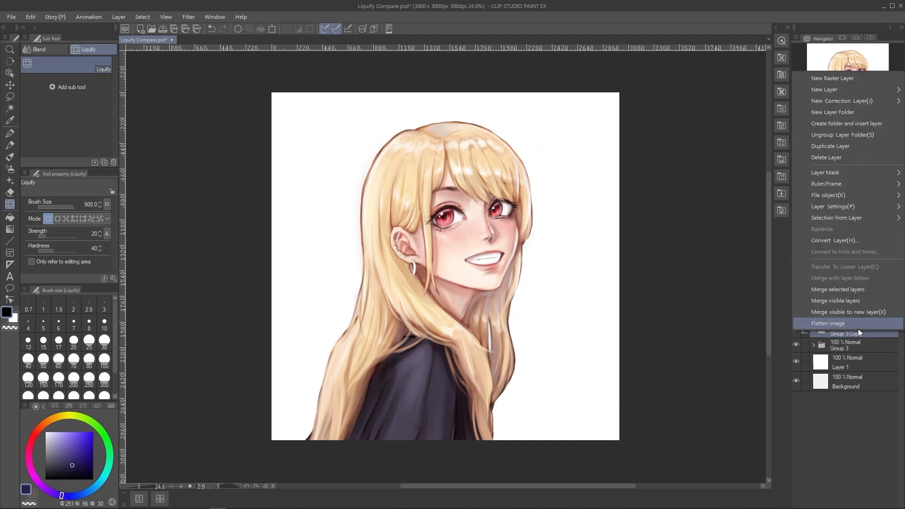
click(863, 288)
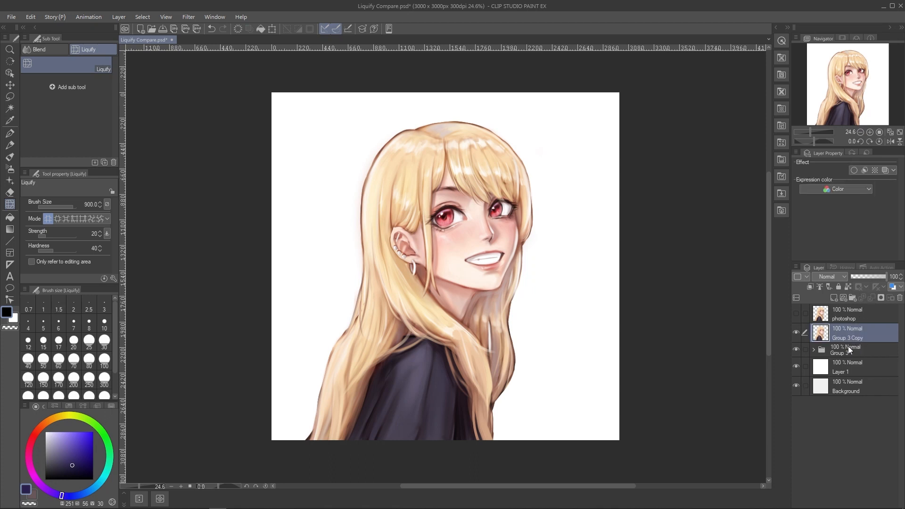
Hide the original Group 3 and toggle the Group 3 Copy layer off and on.
click(796, 350)
click(797, 333)
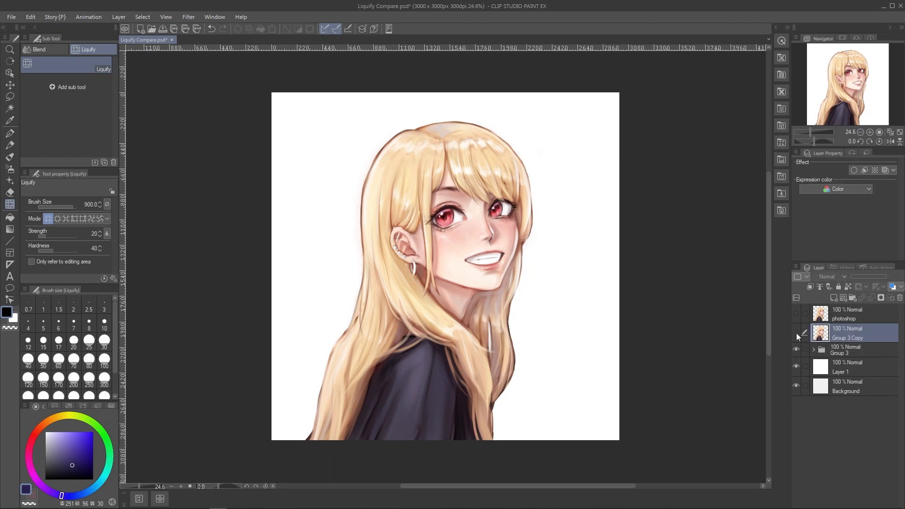
click(797, 333)
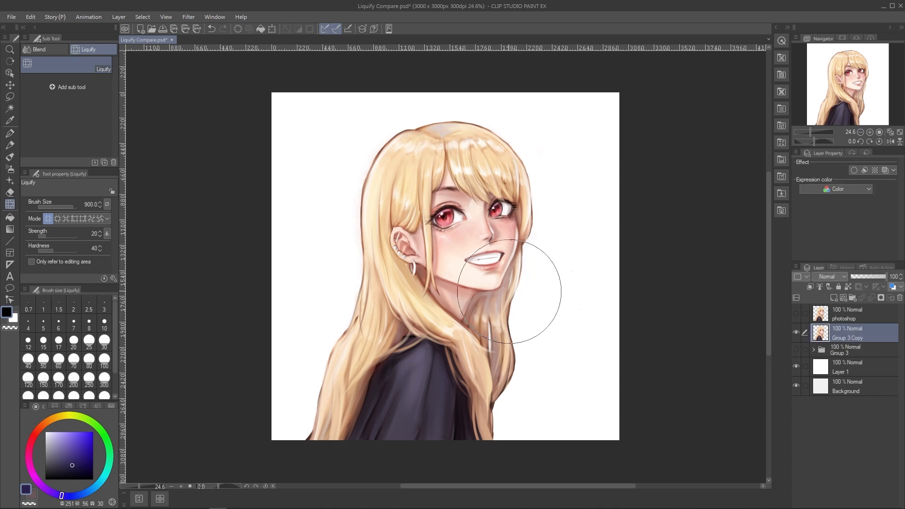
Try a Liquify stroke pushing the cheek inward on the Group 3 Copy layer.
mouse_move(538, 249)
mouse_down()
mouse_move(544, 243)
mouse_move(485, 254)
mouse_move(514, 243)
mouse_up()
key(ctrl+z)
key(ctrl+z)
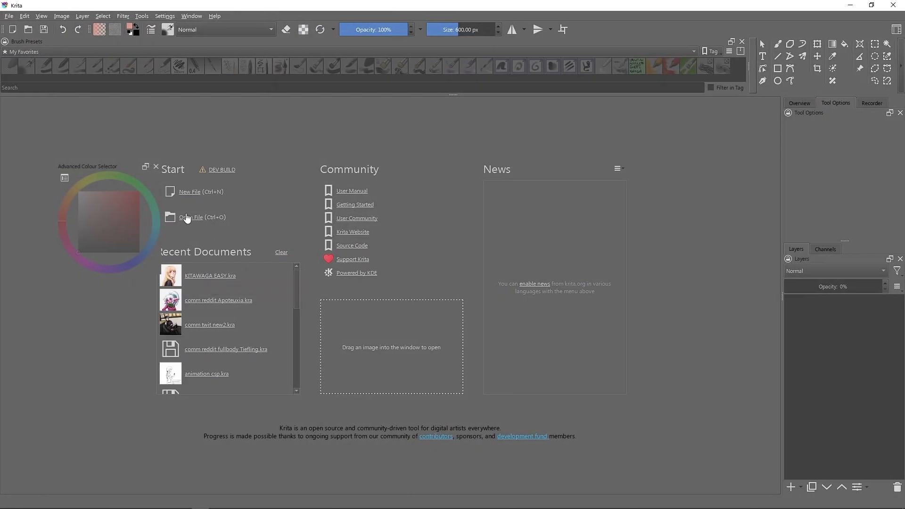
Switch to Krita and open the existing portrait image file.
click(202, 216)
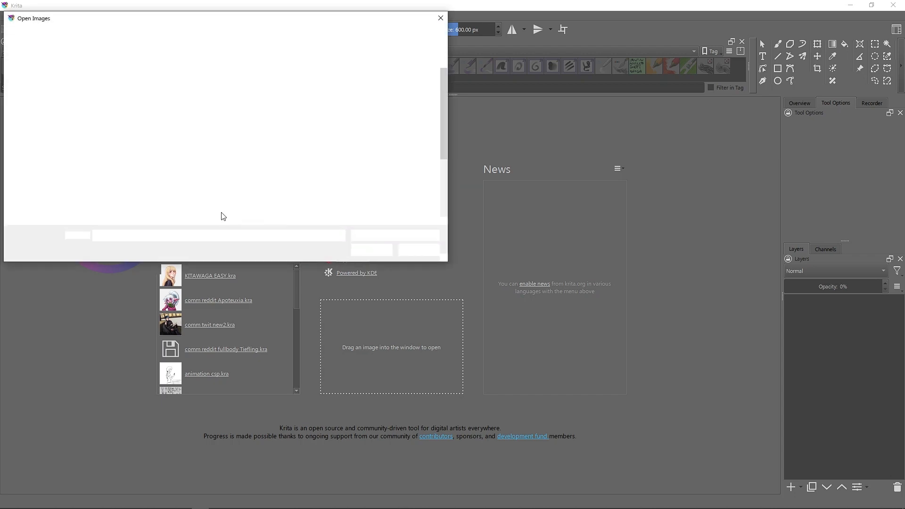
click(173, 104)
double_click(173, 105)
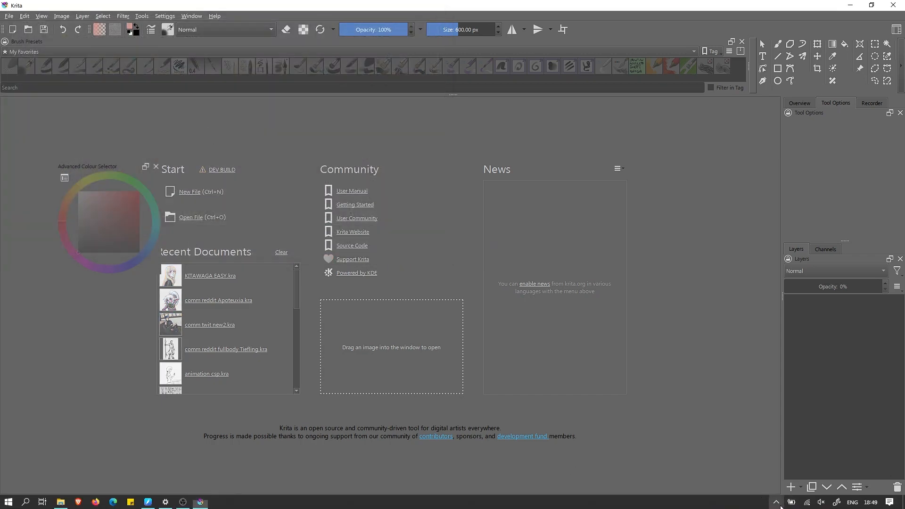
click(777, 503)
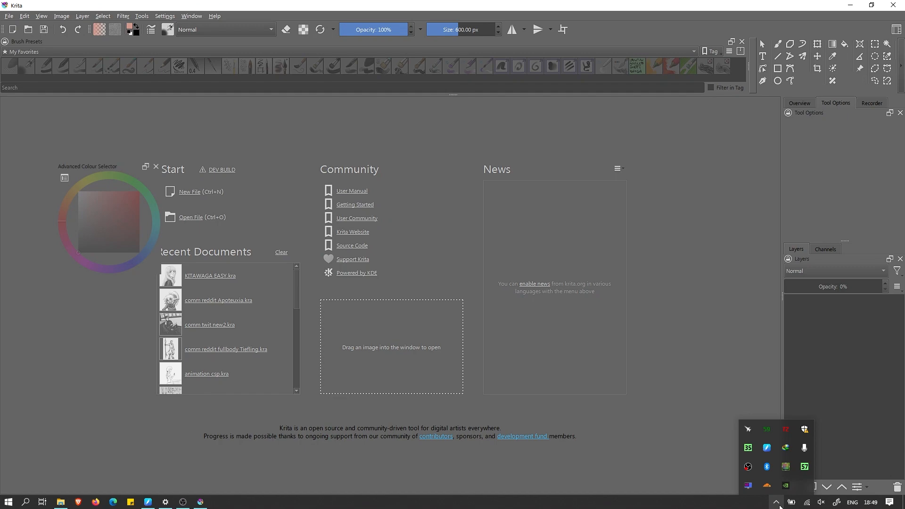
click(788, 468)
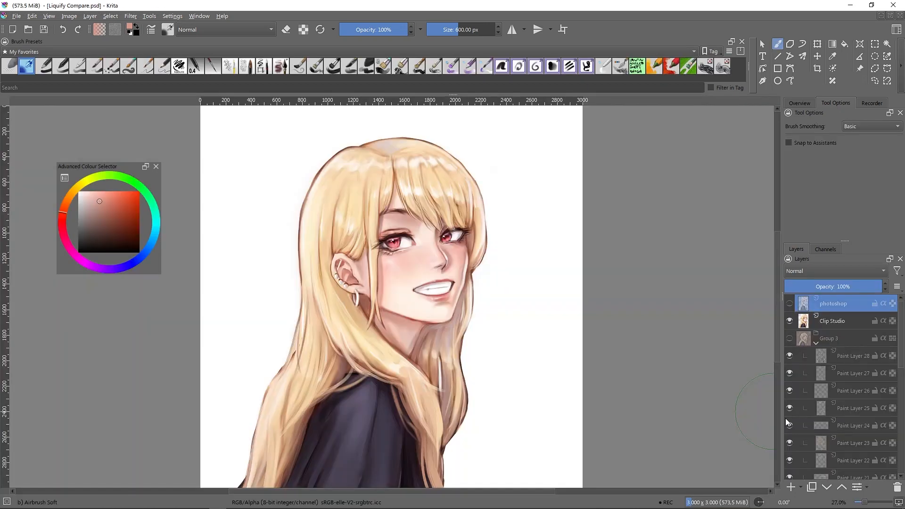
Hide the Clip Studio layer and show Group 3.
click(790, 321)
click(790, 338)
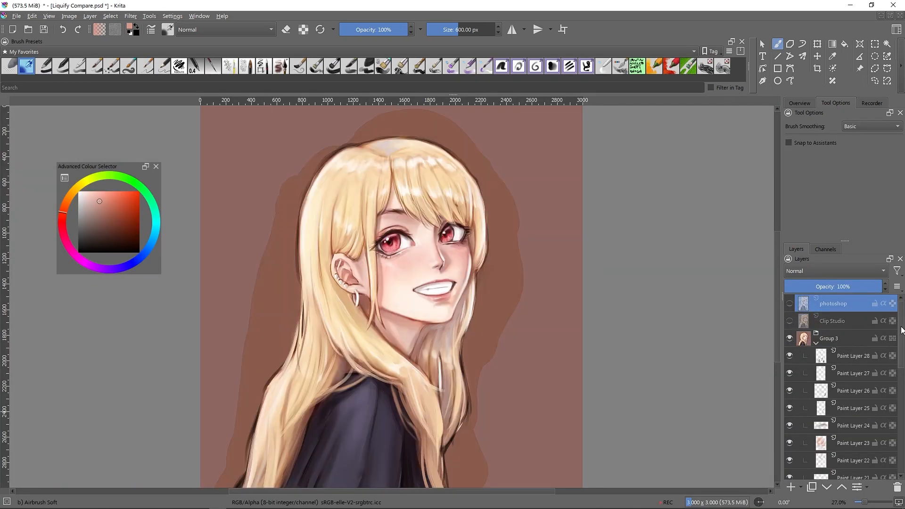
Turn on Inherit Alpha for the clipped layers in Group 3, from the copied paint layer up through Paint Layer 17.
drag(901, 330, 902, 441)
click(884, 419)
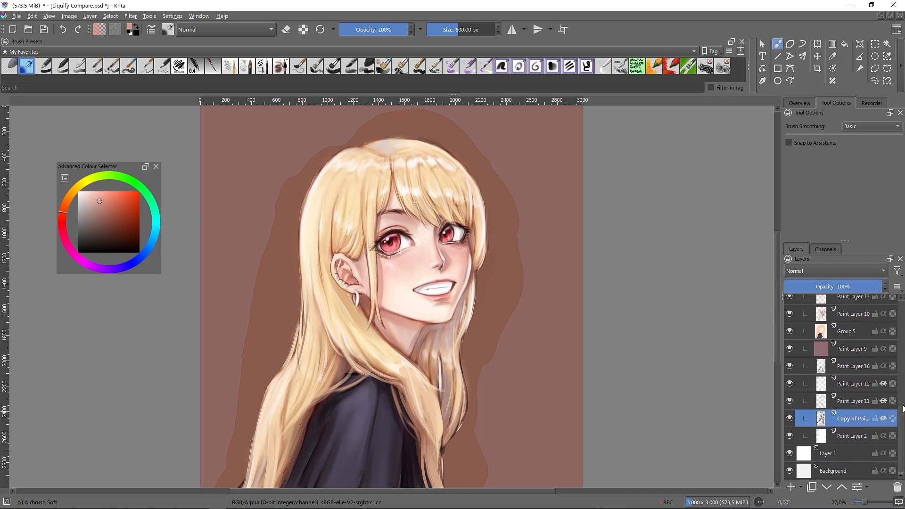
click(884, 366)
click(884, 349)
drag(903, 409, 902, 389)
click(884, 390)
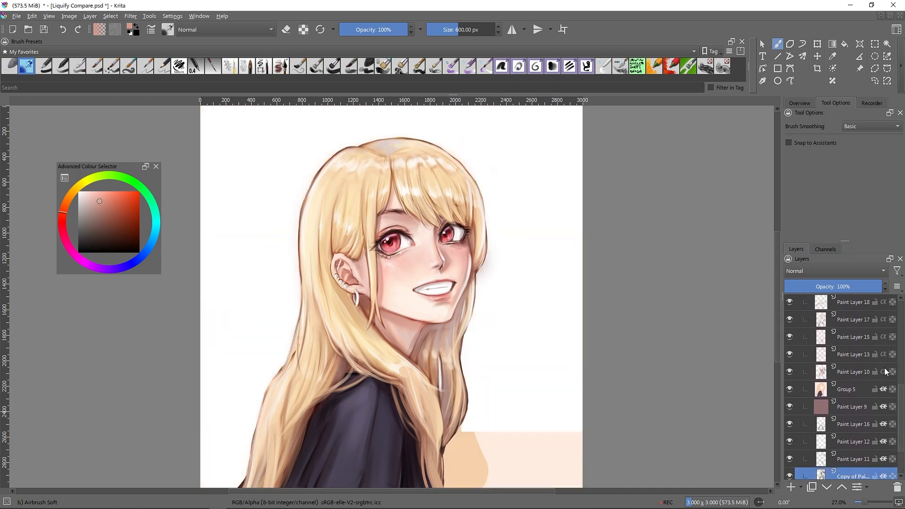
click(885, 372)
click(884, 354)
click(884, 337)
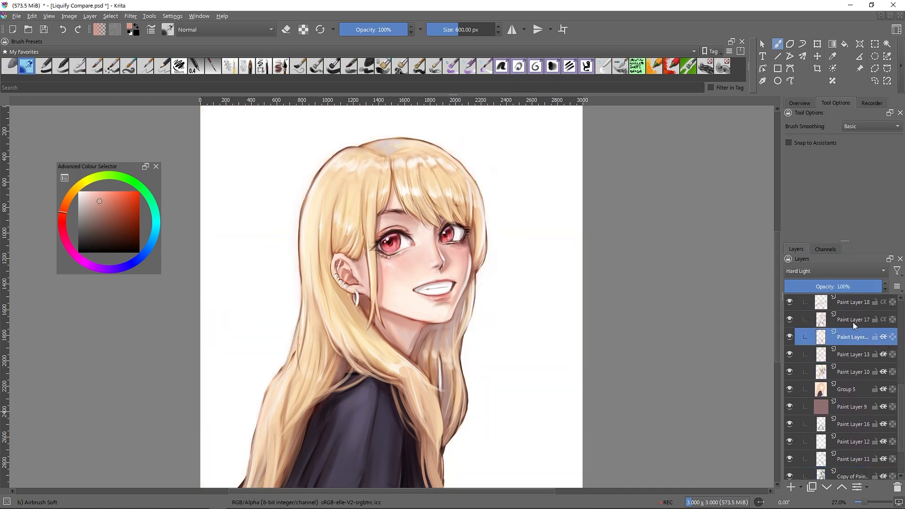
click(884, 320)
Select Group 3 in the layer stack and collapse it.
drag(902, 390, 901, 302)
click(832, 339)
click(816, 343)
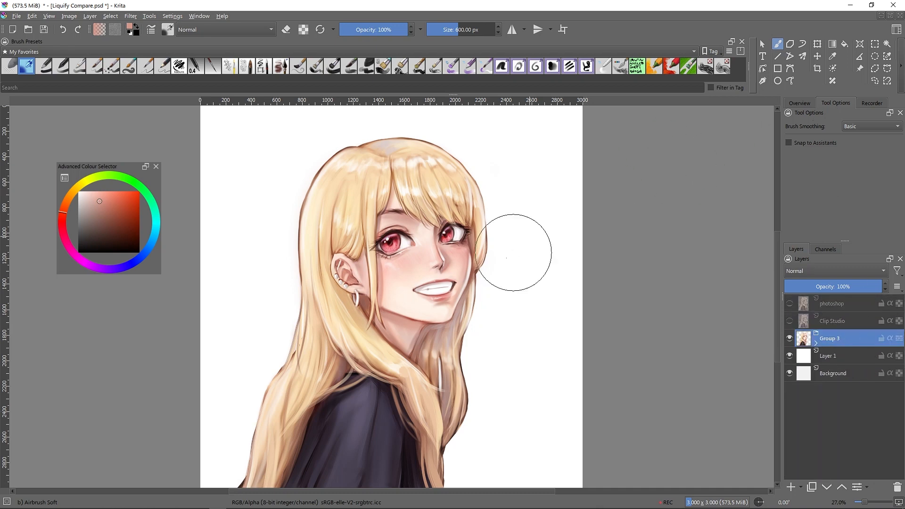
Switch to the Default workspace.
click(200, 16)
mouse_move(227, 49)
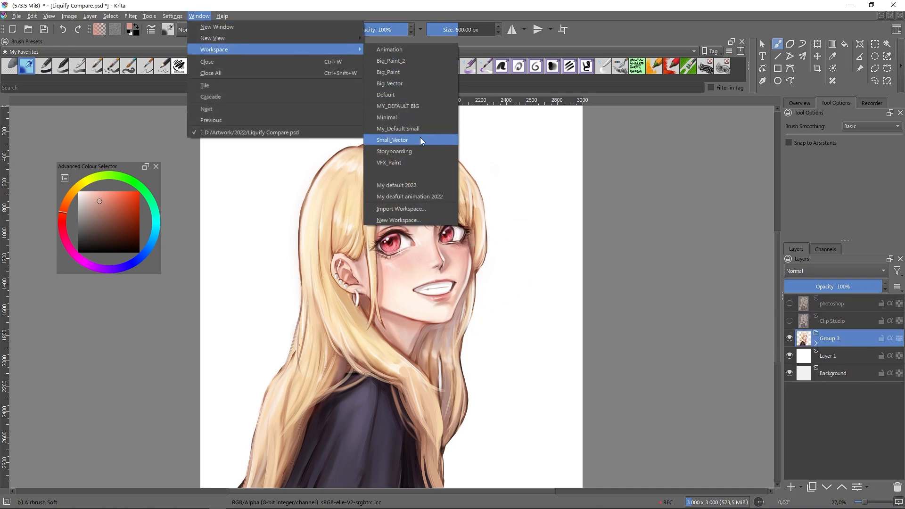
click(426, 95)
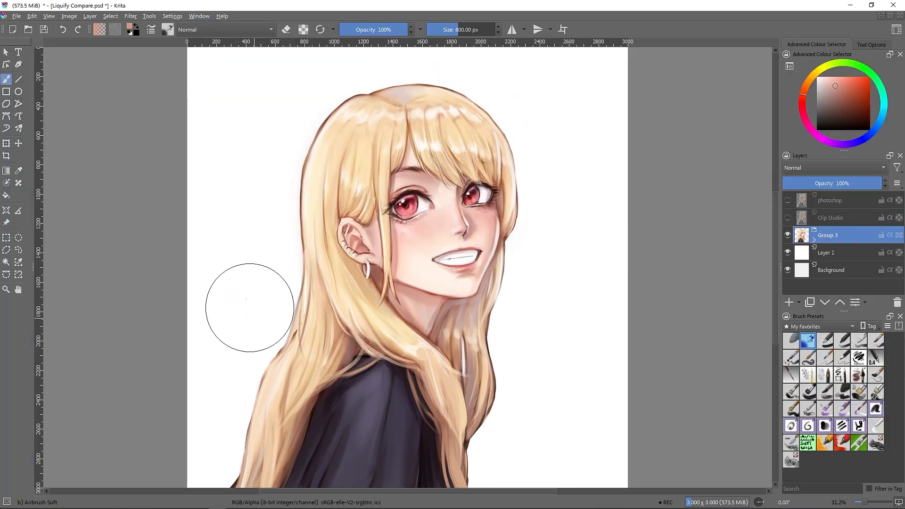
Start a transform on Group 3 in Liquify mode and set the Amount to 1.32.
click(7, 144)
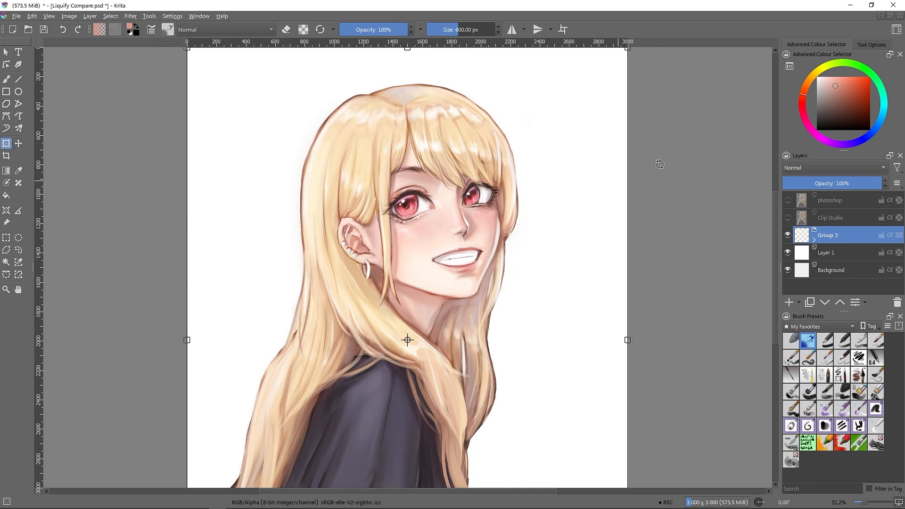
click(866, 45)
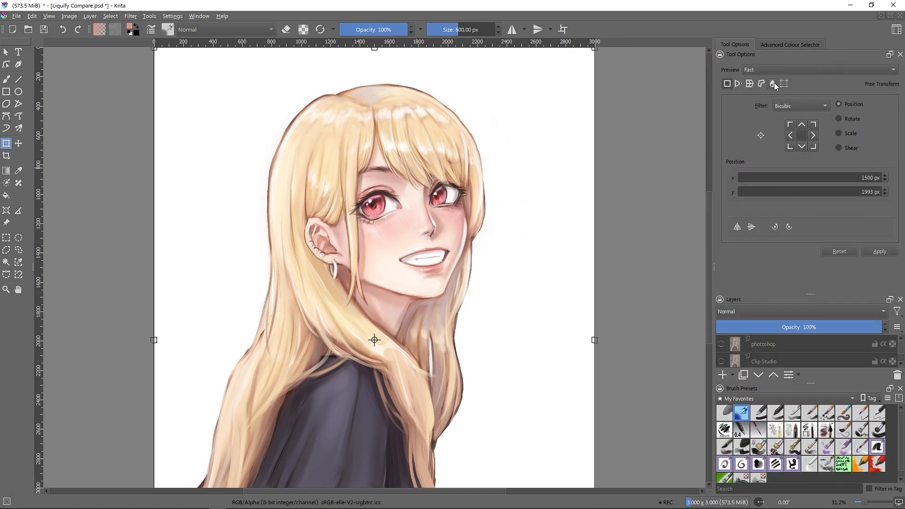
click(773, 83)
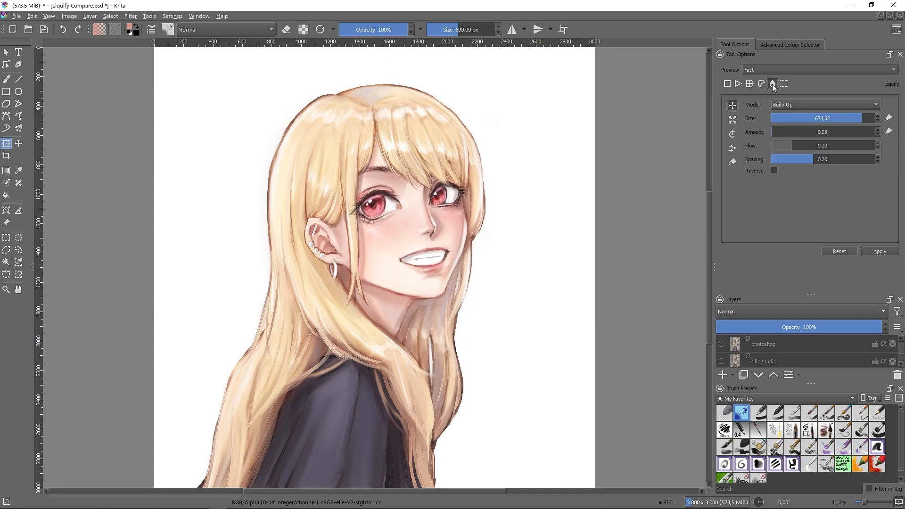
click(799, 134)
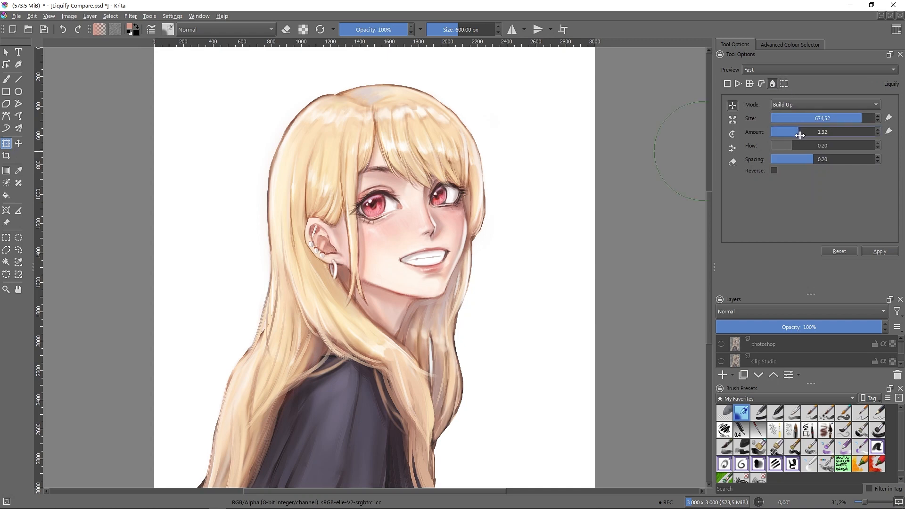
Try Liquify move strokes outward across the far eye and cheek with size 674.52 and Amount 0.02, undoing each stroke.
drag(456, 234, 541, 221)
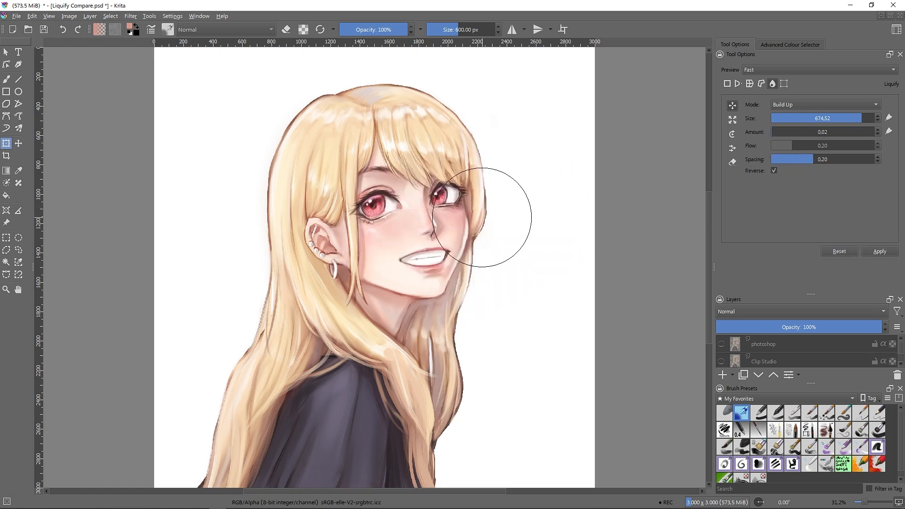
key(ctrl+z)
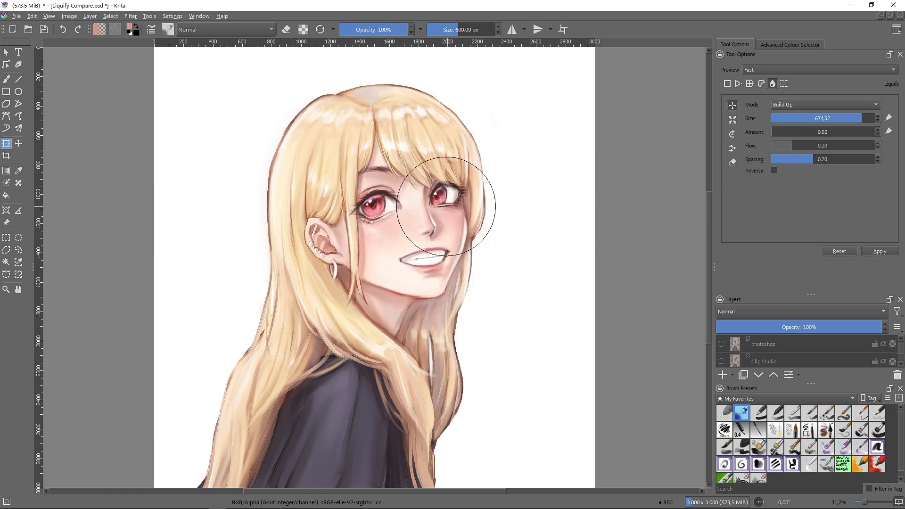
drag(443, 211, 476, 184)
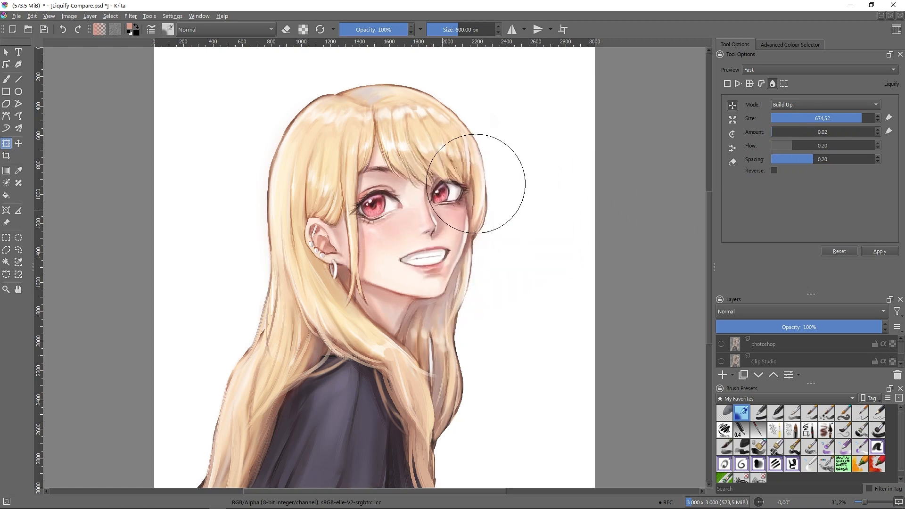
key(ctrl+z)
Set the Liquify brush size to 1000, try pushing the face and the mouth and jaw area outward, and undo both strokes.
drag(861, 118, 880, 117)
drag(392, 221, 457, 222)
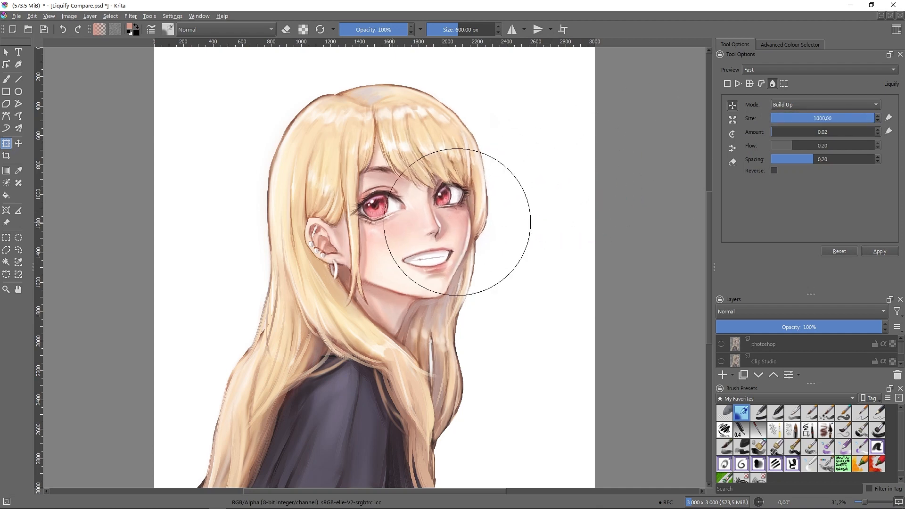
key(ctrl+z)
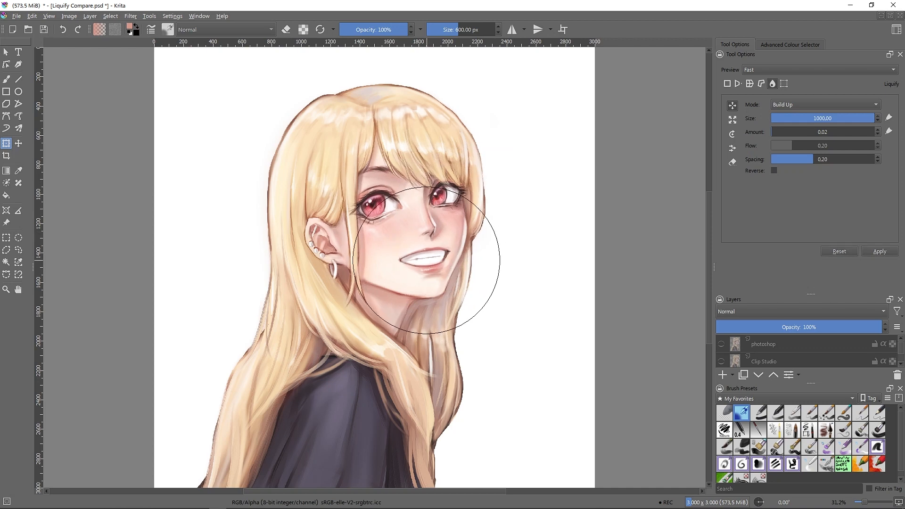
drag(421, 255, 461, 291)
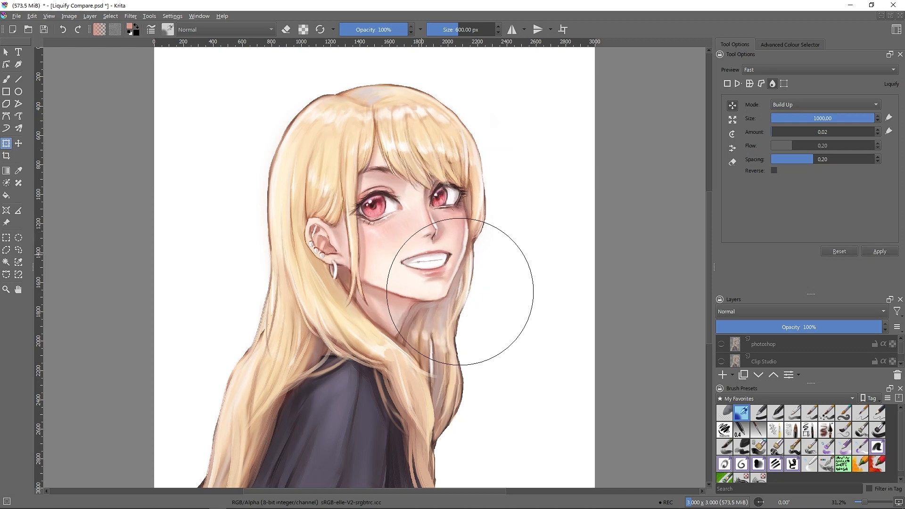
key(ctrl+z)
Set the Liquify brush size to 287.86 and undo the trial stroke.
click(808, 118)
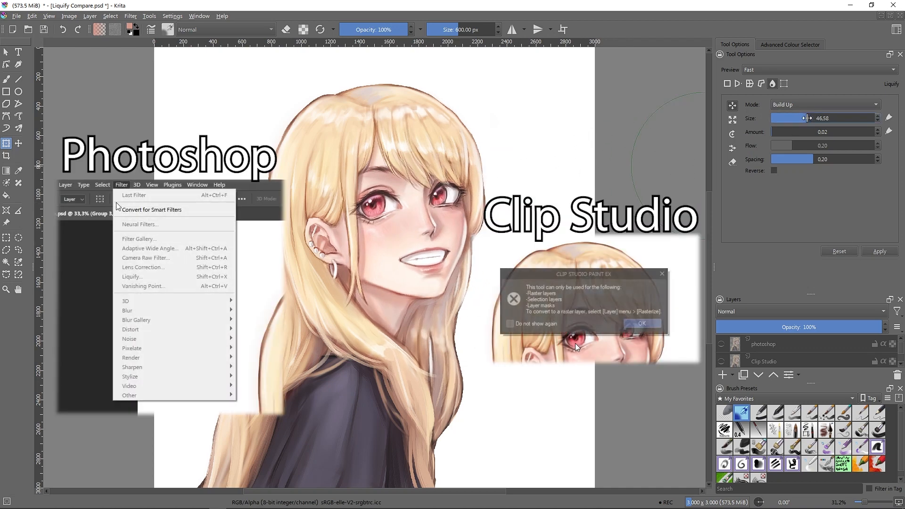
click(826, 118)
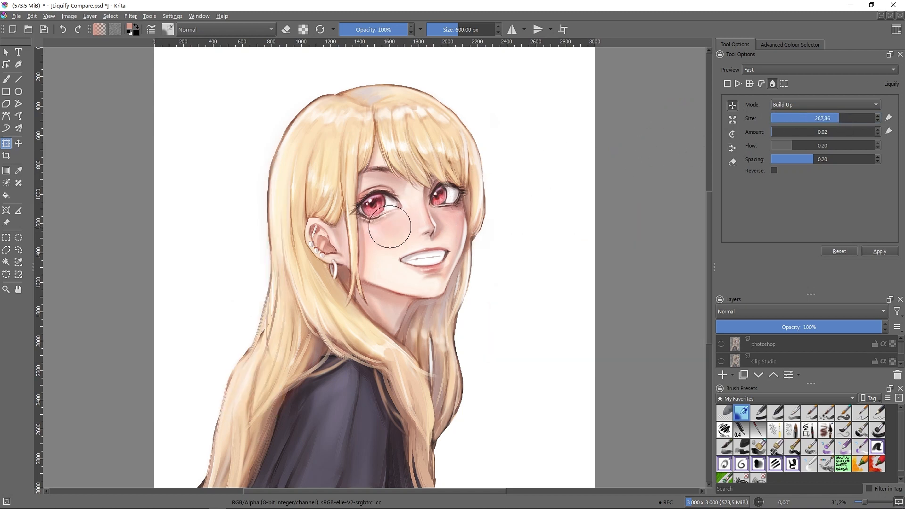
key(ctrl+z)
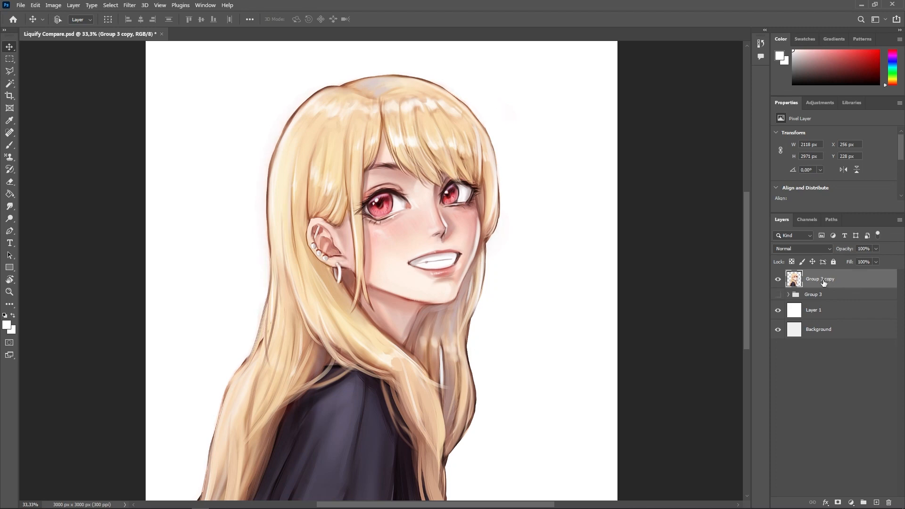
Switch to Photoshop, toggle the Group 3 copy layer off and on, and open the Liquify filter on it.
click(778, 280)
click(779, 280)
click(130, 6)
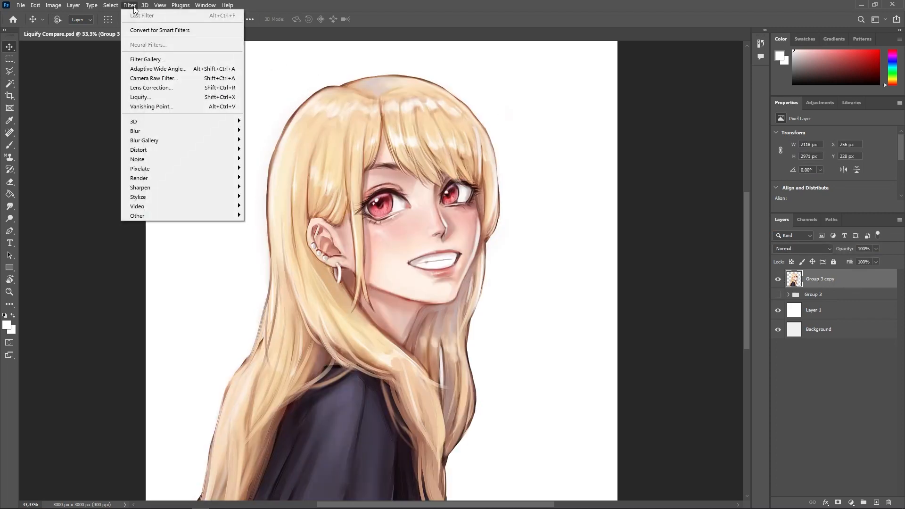
click(202, 94)
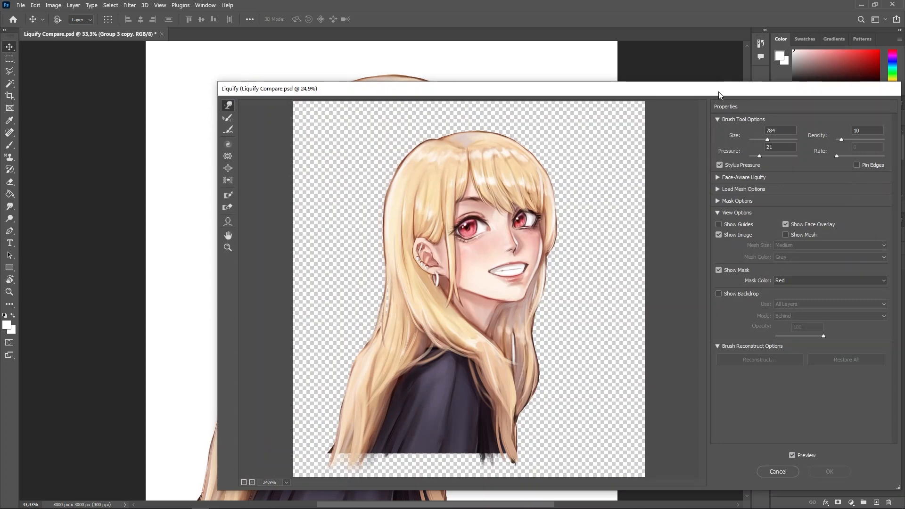
drag(720, 95, 652, 76)
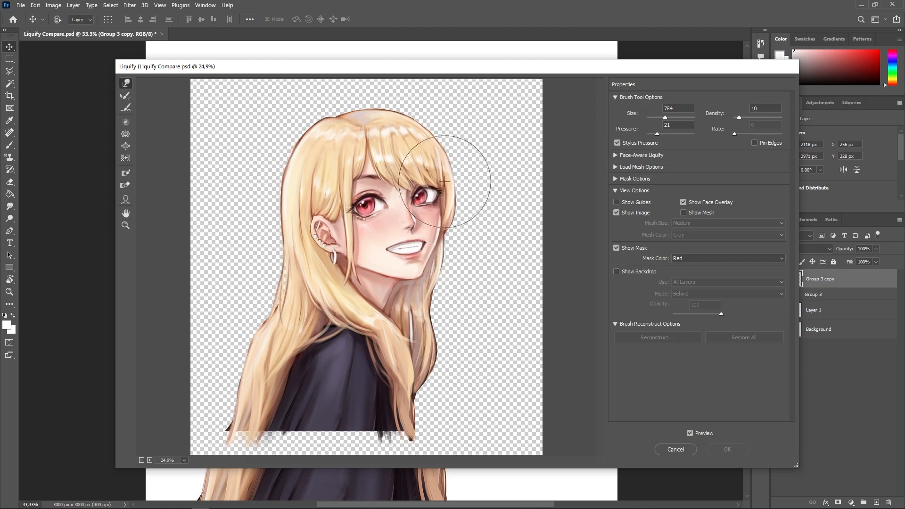
Try warping the face and hair at brush density 10, repeat at density 100, and undo all the strokes.
mouse_move(427, 201)
mouse_down()
mouse_move(349, 233)
mouse_move(328, 289)
mouse_move(375, 267)
mouse_move(379, 193)
mouse_move(395, 311)
mouse_move(394, 232)
mouse_move(360, 317)
mouse_move(363, 386)
mouse_move(303, 323)
mouse_move(374, 336)
mouse_move(384, 323)
mouse_move(339, 232)
mouse_move(352, 279)
mouse_move(348, 338)
mouse_move(372, 358)
mouse_move(418, 358)
mouse_move(408, 374)
mouse_move(338, 338)
mouse_move(335, 253)
mouse_move(420, 214)
mouse_up()
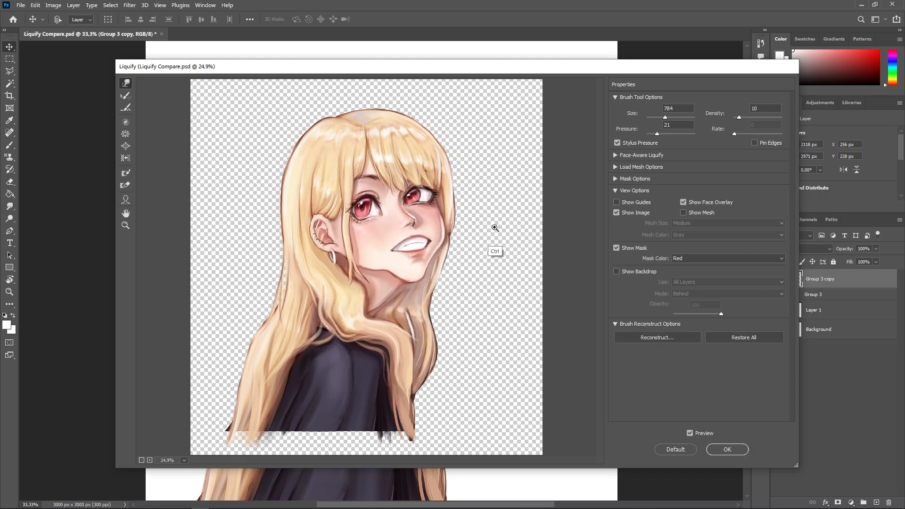
key(ctrl+z)
drag(739, 117, 786, 122)
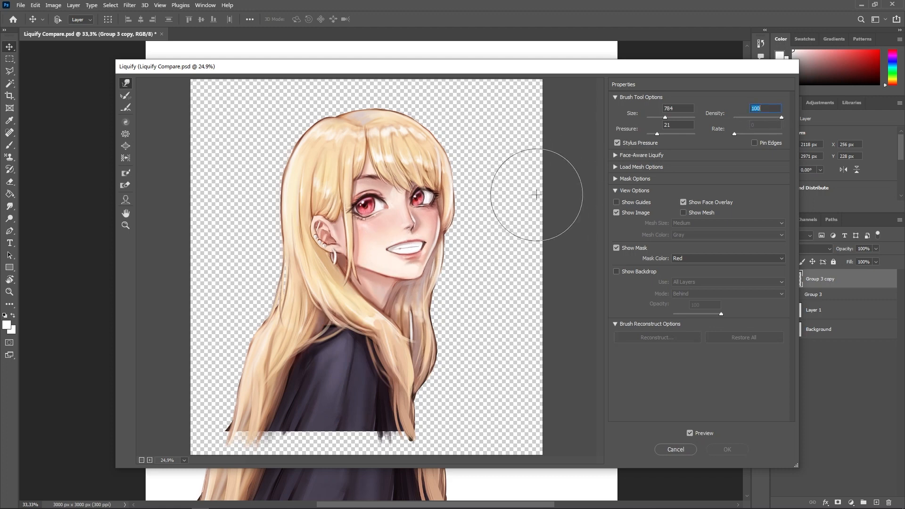
mouse_move(364, 244)
mouse_down()
mouse_move(449, 239)
mouse_move(473, 217)
mouse_move(390, 257)
mouse_move(320, 352)
mouse_move(320, 340)
mouse_move(471, 287)
mouse_up()
key(ctrl+z)
key(ctrl+z)
key(ctrl+z)
key(ctrl+z)
key(ctrl+z)
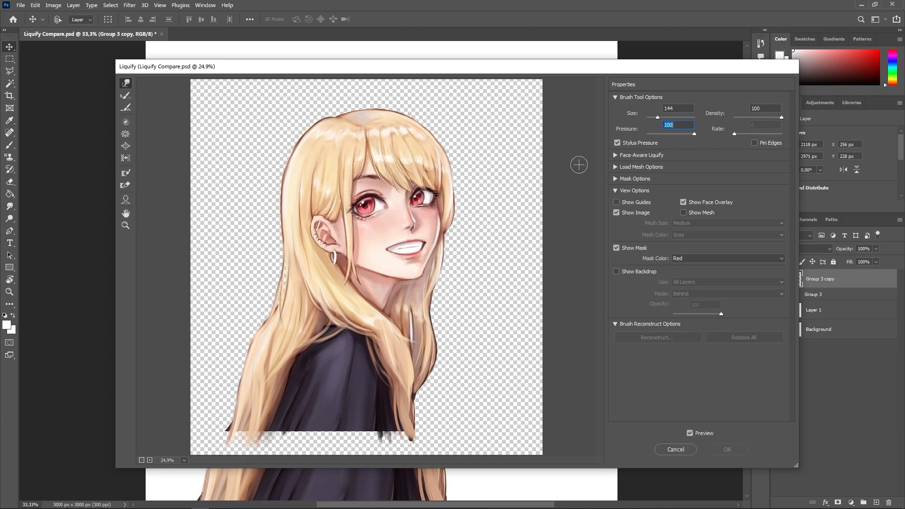
Try warping the face with brush size 144 and pressure 100, repeat with a larger brush, and undo both attempts.
mouse_move(426, 196)
mouse_down()
mouse_move(414, 231)
mouse_move(387, 229)
mouse_move(365, 201)
mouse_move(383, 271)
mouse_move(327, 360)
mouse_move(398, 313)
mouse_move(394, 364)
mouse_move(356, 385)
mouse_move(304, 281)
mouse_move(367, 235)
mouse_move(333, 175)
mouse_move(383, 283)
mouse_up()
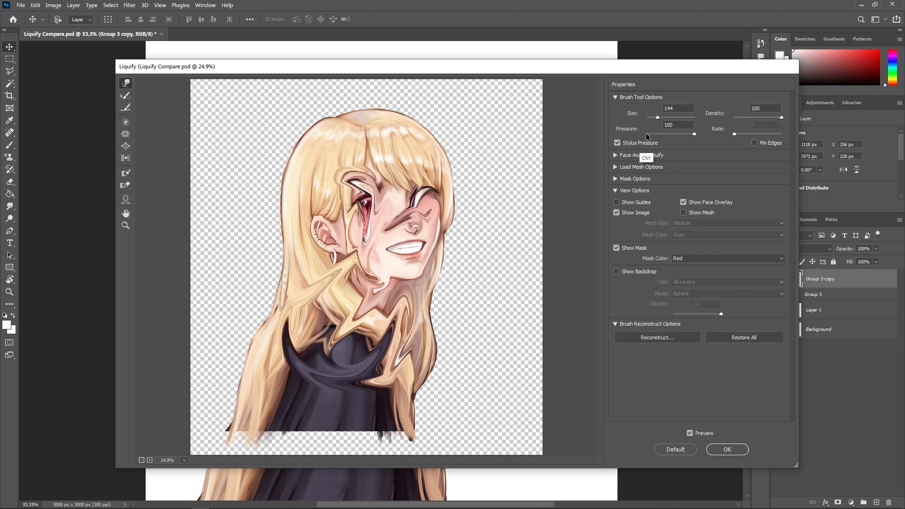
key(ctrl+z)
drag(658, 118, 666, 118)
mouse_move(409, 223)
mouse_down()
mouse_move(427, 284)
mouse_move(441, 168)
mouse_move(359, 339)
mouse_move(306, 387)
mouse_move(485, 206)
mouse_up()
key(ctrl+z)
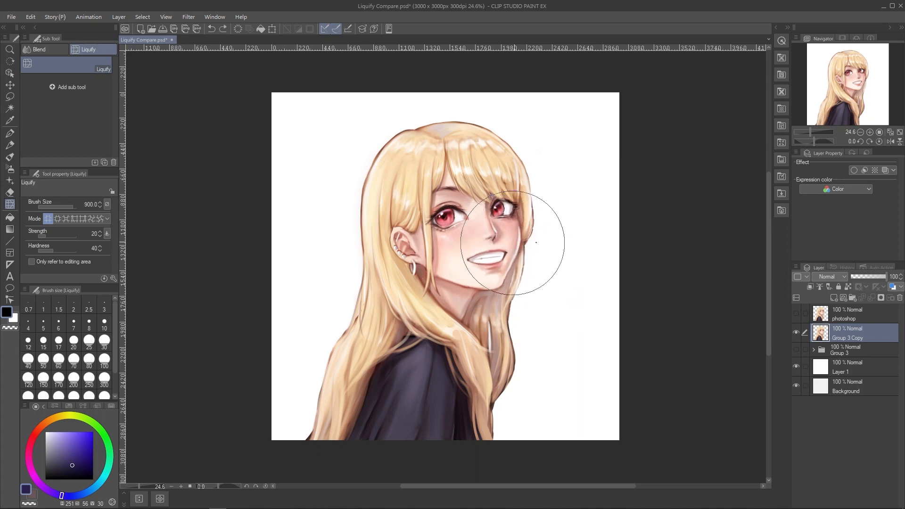
Switch to Clip Studio Paint and try Liquify strokes pushing the cheek inward on Group 3 Copy at strength 20.
drag(537, 242, 493, 253)
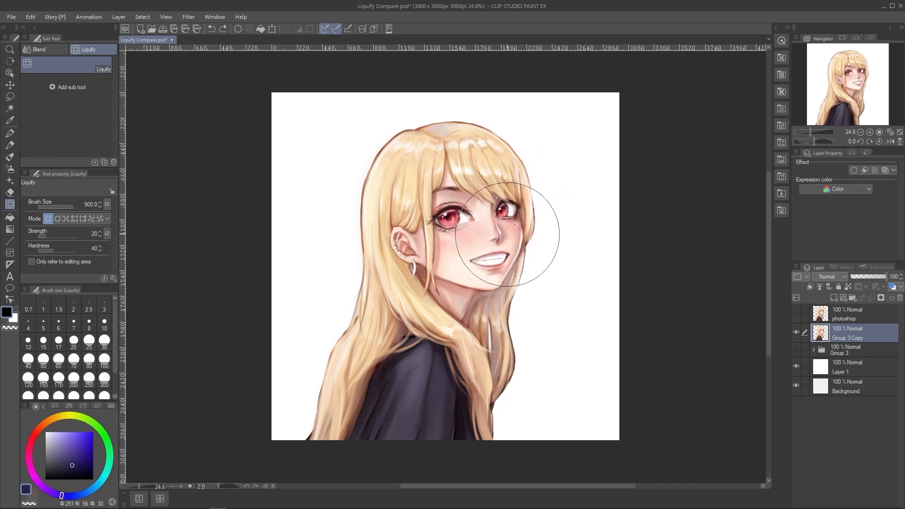
drag(509, 234, 468, 239)
Set the Liquify strength to 94, try pushing the back of the hair across the face, and undo the stroke.
click(72, 238)
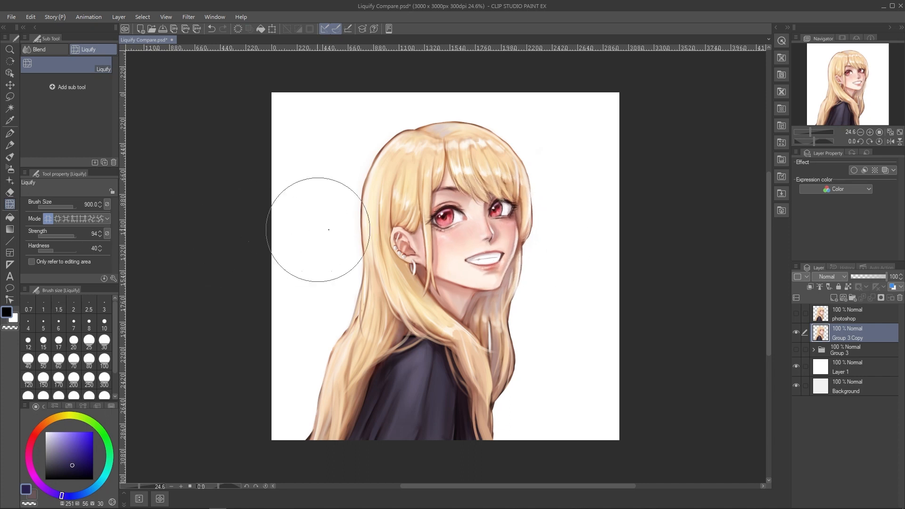
mouse_move(330, 229)
mouse_down()
mouse_move(478, 242)
mouse_move(521, 221)
mouse_up()
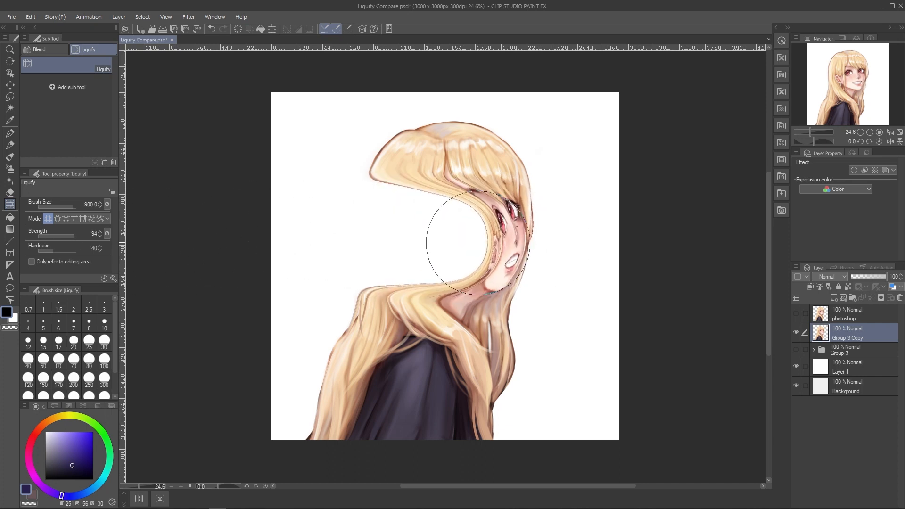
key(ctrl+z)
Set the Liquify strength to 19 and push the far side of the face slightly outward.
click(45, 237)
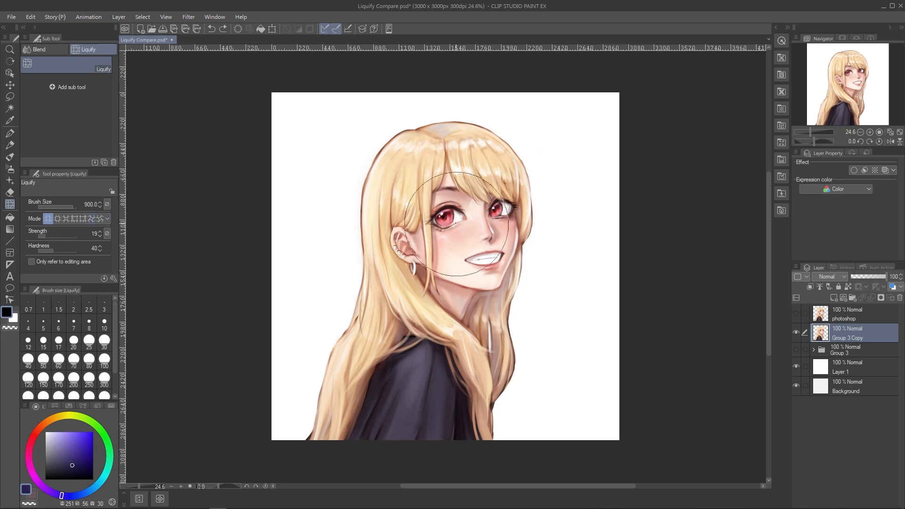
mouse_move(518, 209)
mouse_down()
mouse_move(553, 209)
mouse_move(470, 214)
mouse_move(511, 210)
mouse_move(542, 193)
mouse_move(532, 210)
mouse_up()
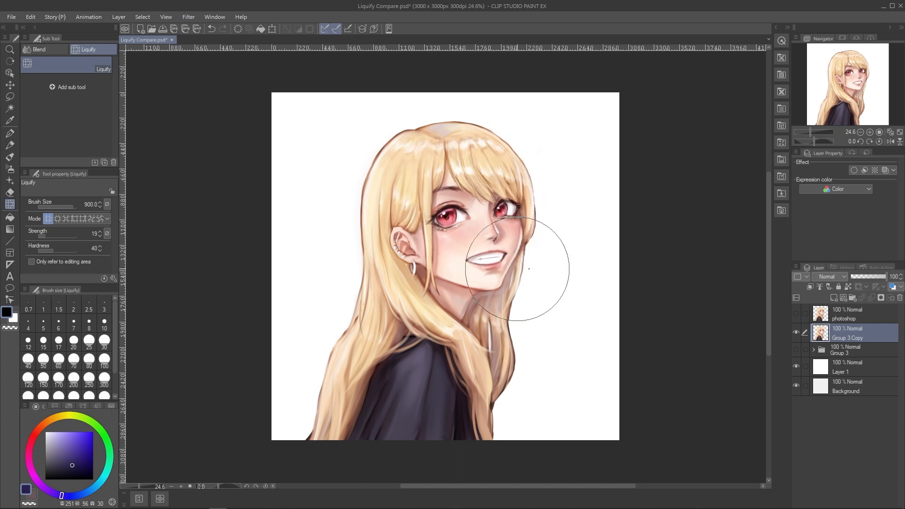
Try reshaping the far cheek and jaw with Liquify strokes at brush size 900 and at 450.
mouse_move(518, 270)
mouse_down()
mouse_move(530, 269)
mouse_move(518, 235)
mouse_up()
key(bracketleft)
key(bracketleft)
key(bracketleft)
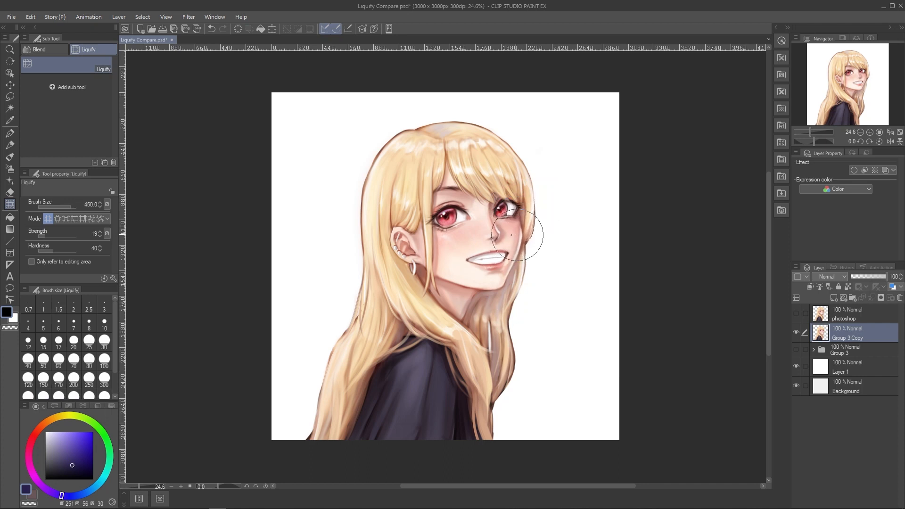
drag(520, 272, 509, 271)
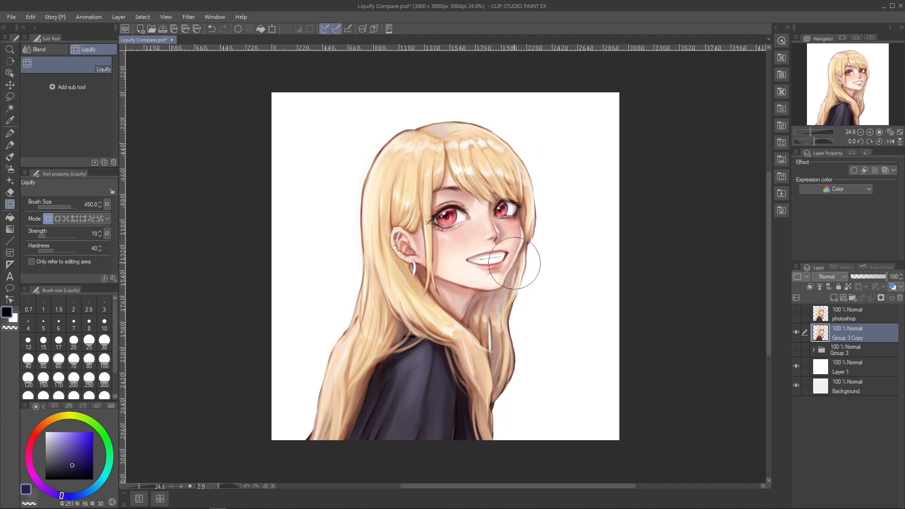
Try pushing the far side of the face outward at Liquify brush size 1100 and undo the last stroke.
key(bracketright)
key(bracketright)
key(bracketright)
key(bracketright)
key(bracketright)
drag(489, 251, 547, 258)
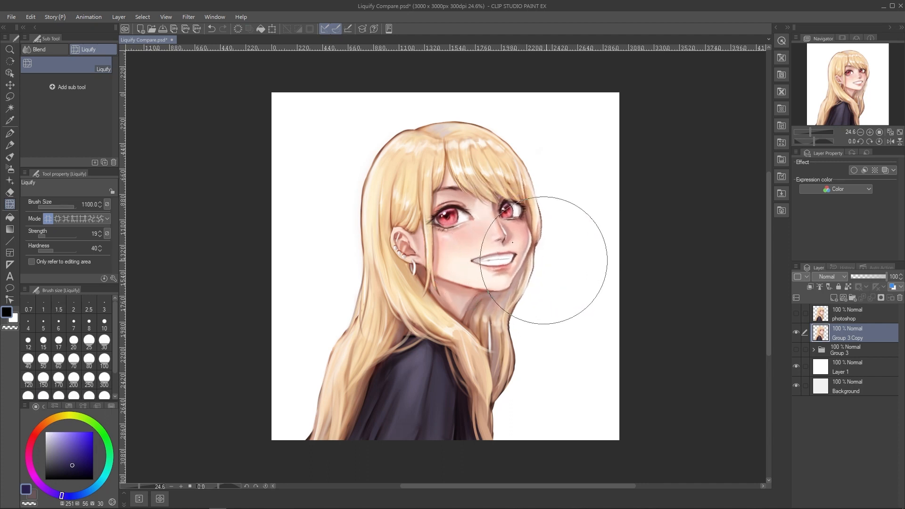
key(ctrl+z)
Set the Liquify brush size to 350, try nudging the nose and the area under the near eye, and undo the last stroke.
key(bracketleft)
key(bracketleft)
key(bracketleft)
key(bracketleft)
key(bracketleft)
key(bracketleft)
key(bracketleft)
key(bracketleft)
key(bracketleft)
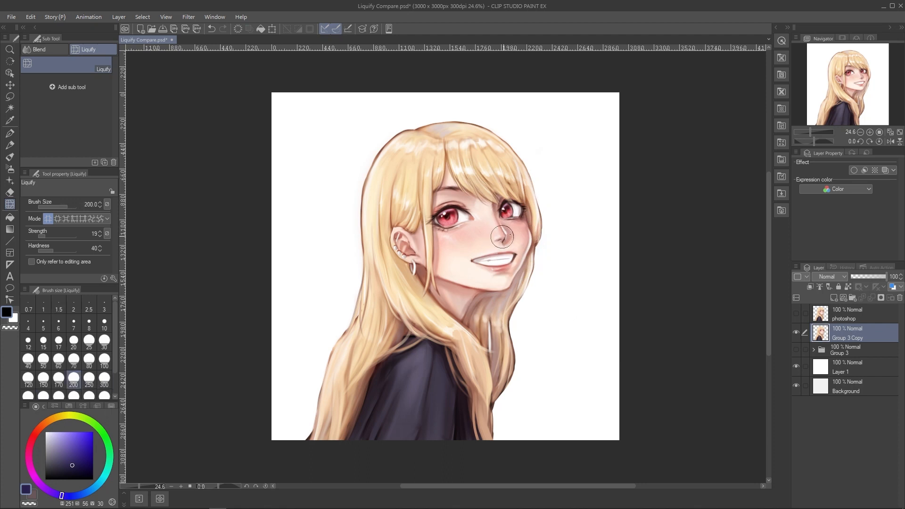
key(bracketright)
key(bracketright)
key(bracketright)
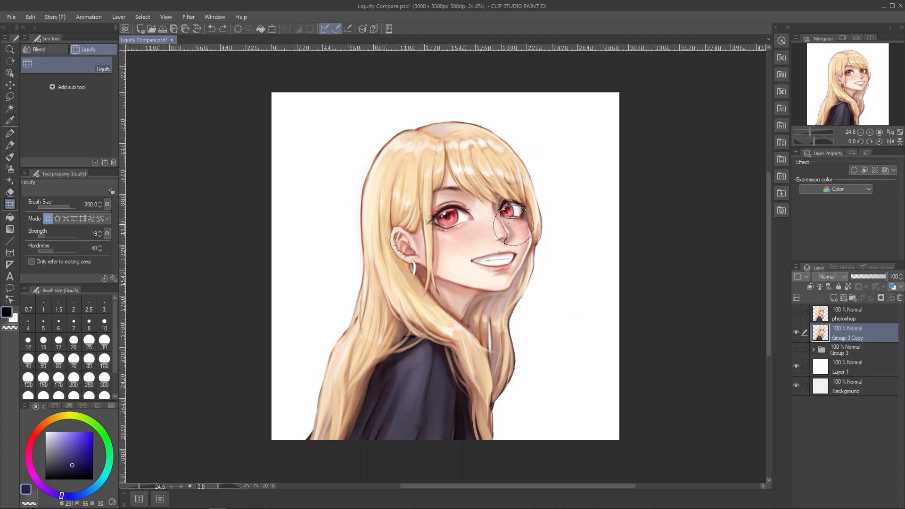
drag(508, 225, 520, 220)
mouse_move(463, 229)
mouse_down()
mouse_move(457, 214)
mouse_move(450, 224)
mouse_up()
key(ctrl+z)
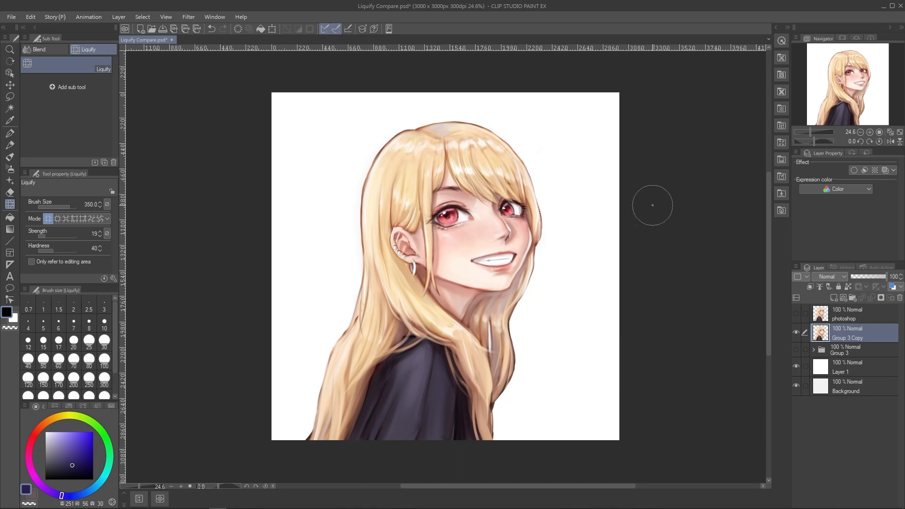
Undo the remaining Liquify strokes on the face to restore its earlier shape.
key(ctrl+z)
key(ctrl+z)
key(ctrl+z)
key(ctrl+z)
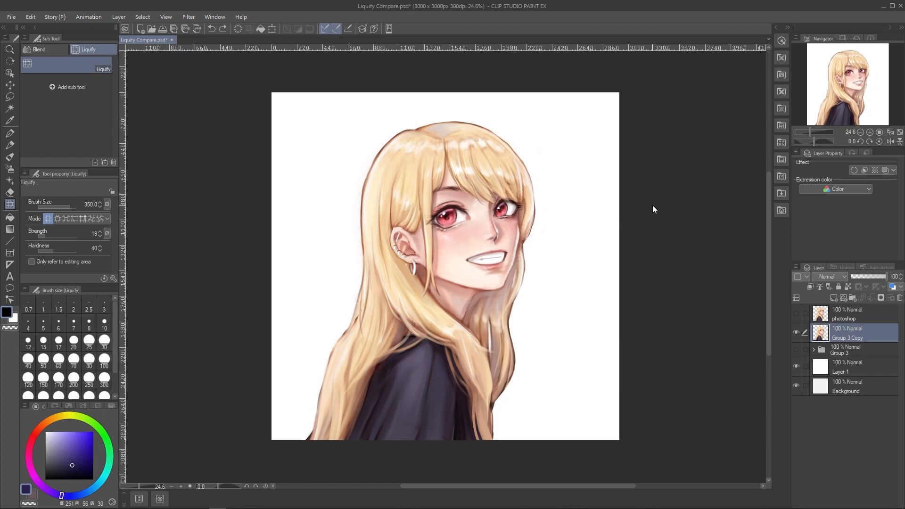
key(ctrl+z)
key(ctrl+z)
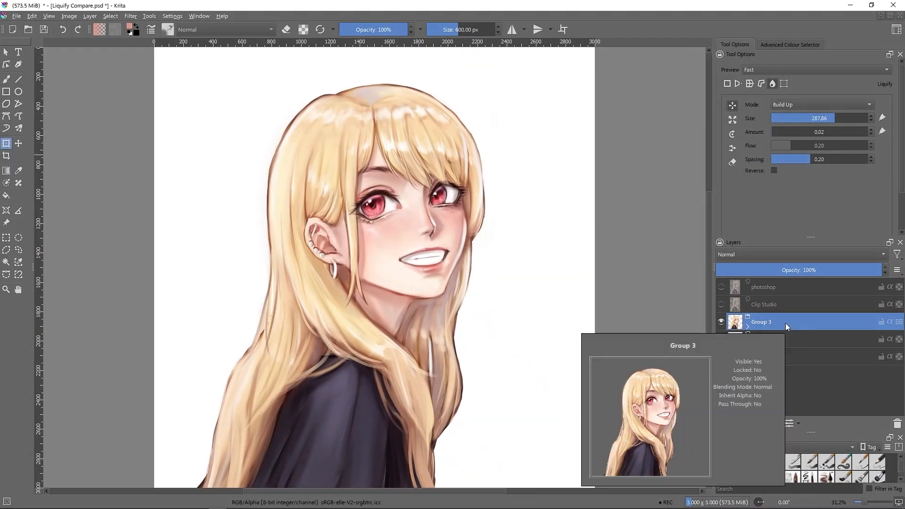
Switch to Krita, merge a duplicate of Group 3 into a single layer, and hide the original group.
right_click(811, 321)
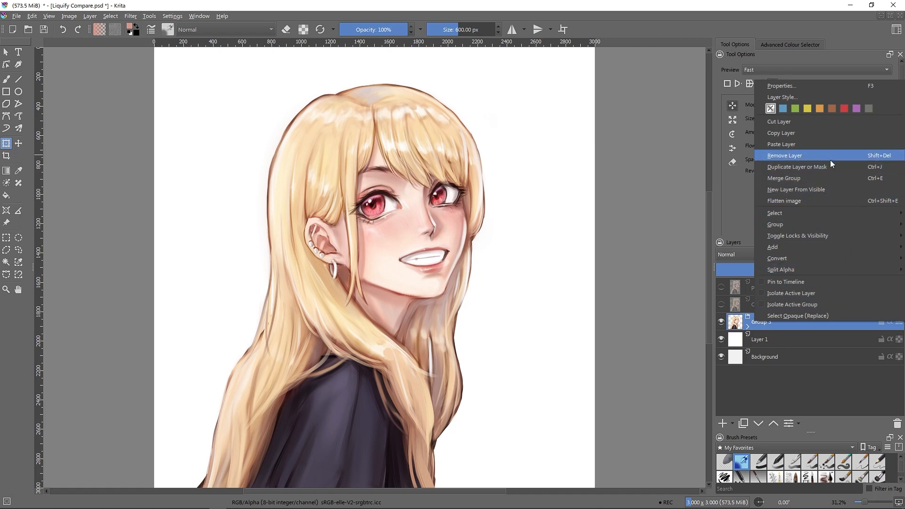
click(846, 167)
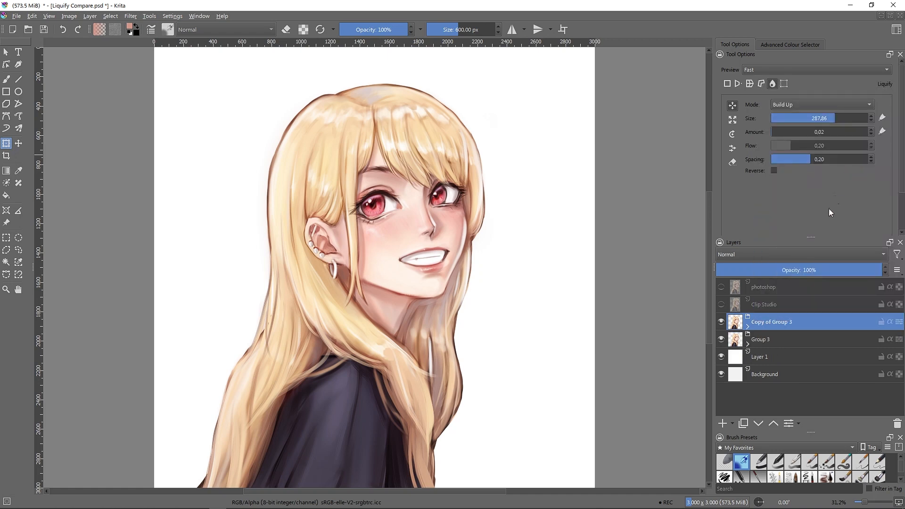
right_click(804, 324)
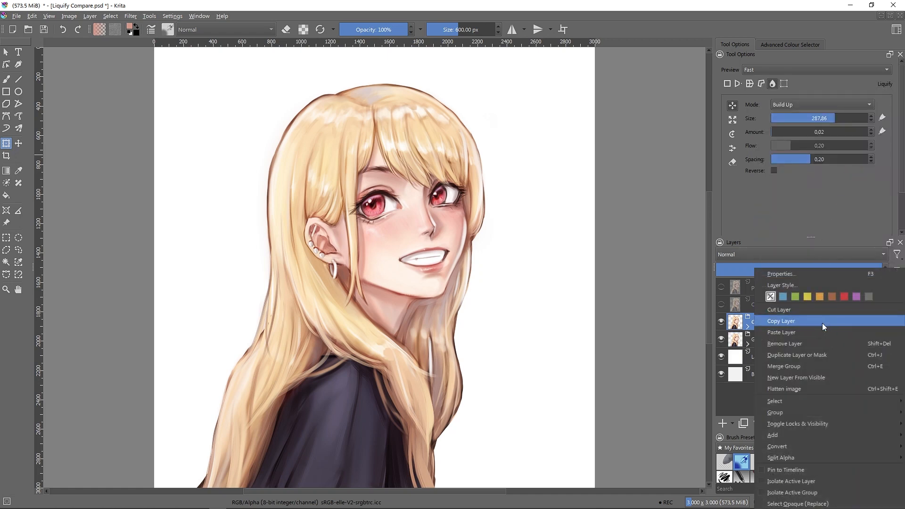
click(816, 366)
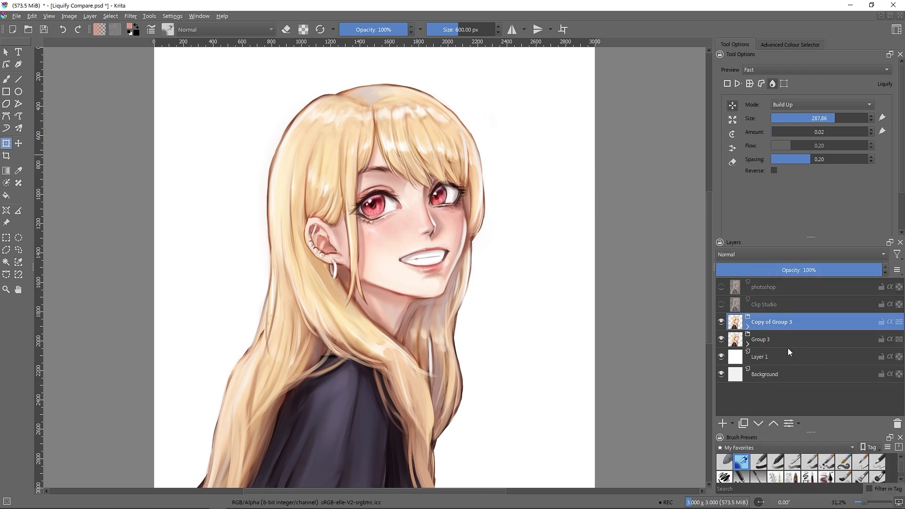
click(722, 339)
click(443, 216)
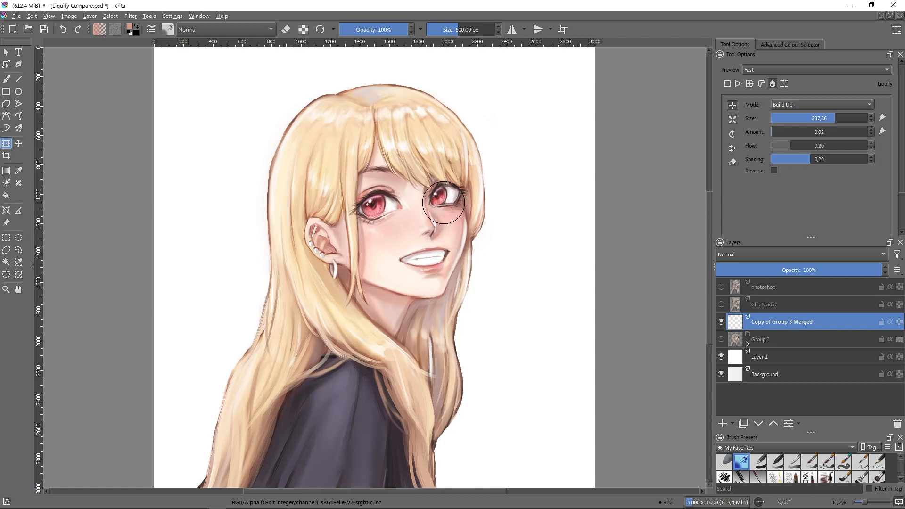
Try pushing the far eye outward with Liquify at spacing 0.20 and at 0.01, undoing both strokes.
mouse_move(444, 203)
mouse_down()
mouse_move(473, 197)
mouse_move(465, 236)
mouse_move(519, 200)
mouse_up()
key(ctrl+z)
drag(788, 158, 779, 158)
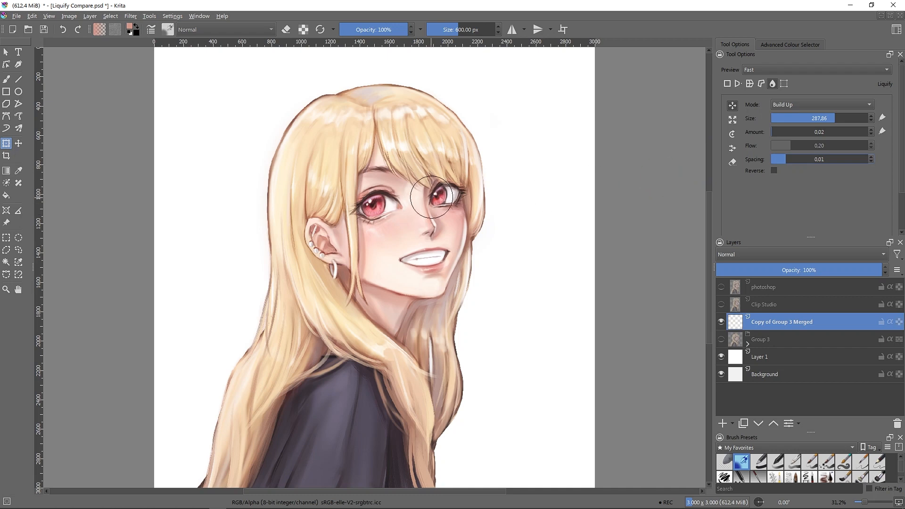
drag(431, 197, 474, 224)
key(ctrl+z)
Try the outward push on the far eye at Liquify spacing 0.05 and at 0.11, undoing each stroke.
drag(443, 207, 481, 206)
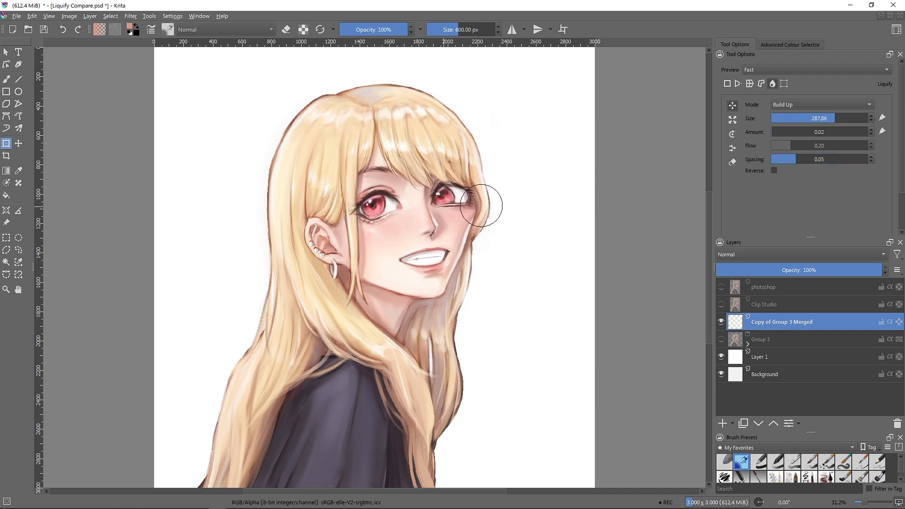
key(ctrl+z)
mouse_move(818, 159)
mouse_down()
mouse_move(853, 159)
mouse_move(803, 160)
mouse_up()
drag(445, 198, 477, 192)
key(ctrl+z)
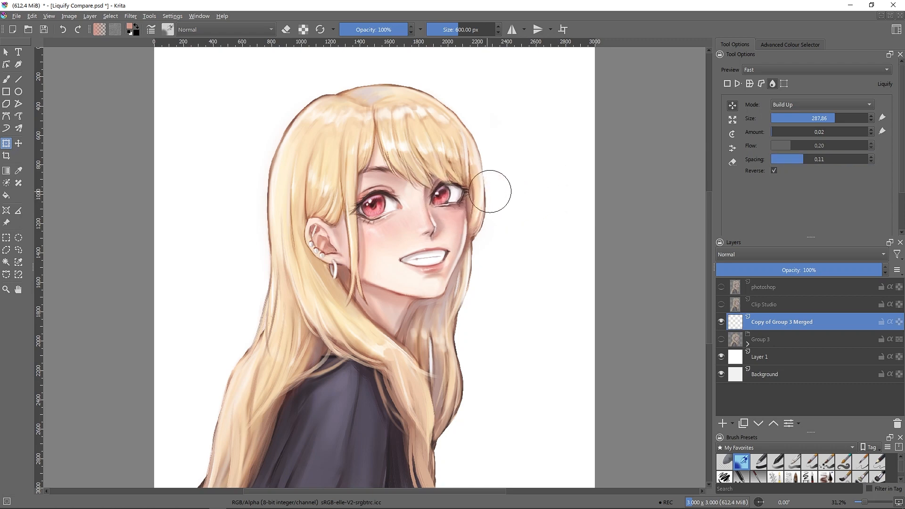
key(ctrl+z)
Try Liquify on the far eye with the preview set to Accurate, then to Accurate with Instant Preview.
click(816, 69)
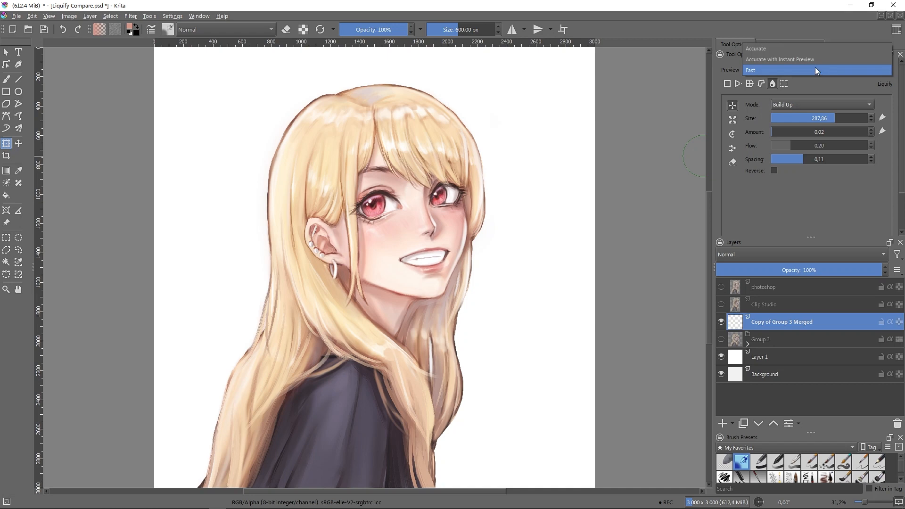
click(810, 50)
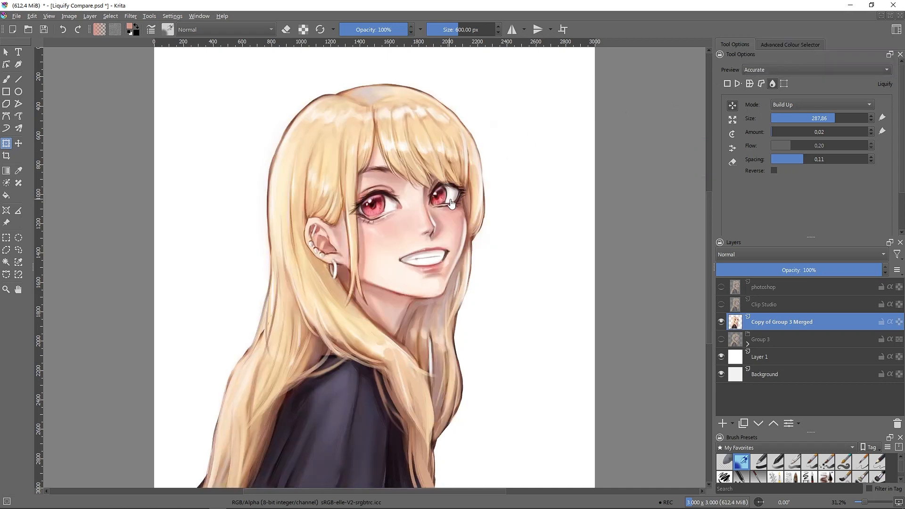
drag(453, 197, 444, 196)
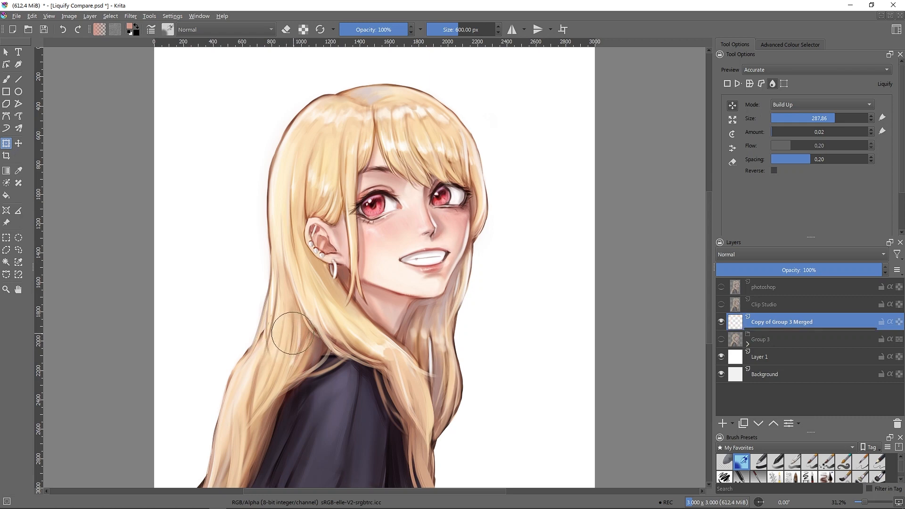
click(805, 70)
click(805, 81)
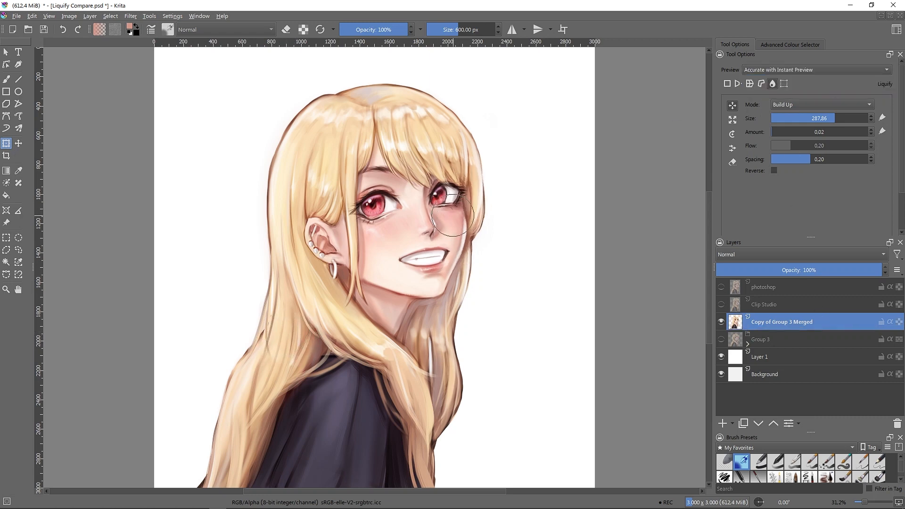
Set the preview to Fast and adjust both eyes with Liquify strokes at size 287.86 and spacing 0.11.
click(834, 69)
click(819, 81)
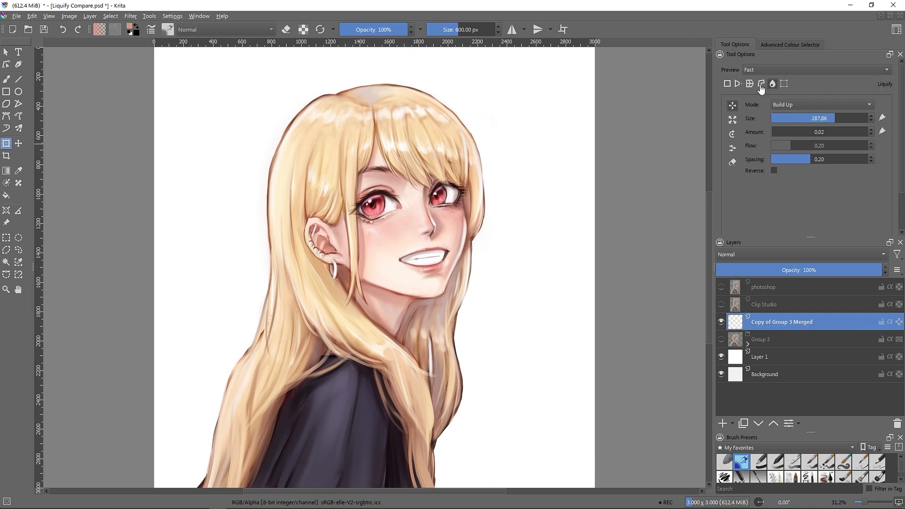
click(440, 199)
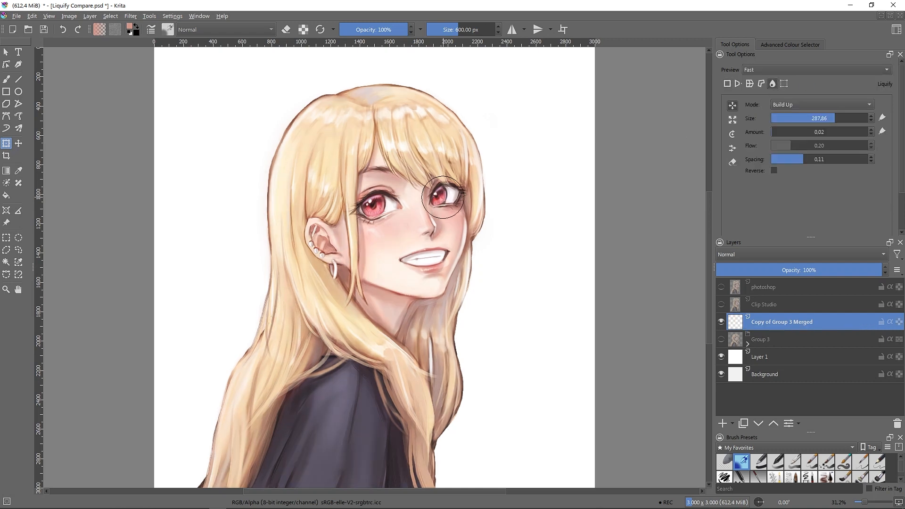
mouse_move(443, 198)
mouse_down()
mouse_move(476, 192)
mouse_move(460, 218)
mouse_up()
drag(389, 209, 378, 224)
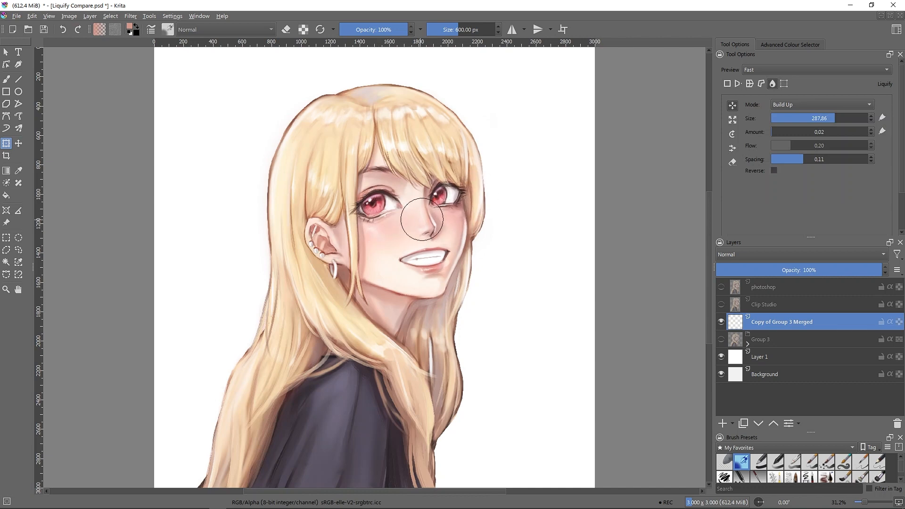
drag(358, 221, 381, 223)
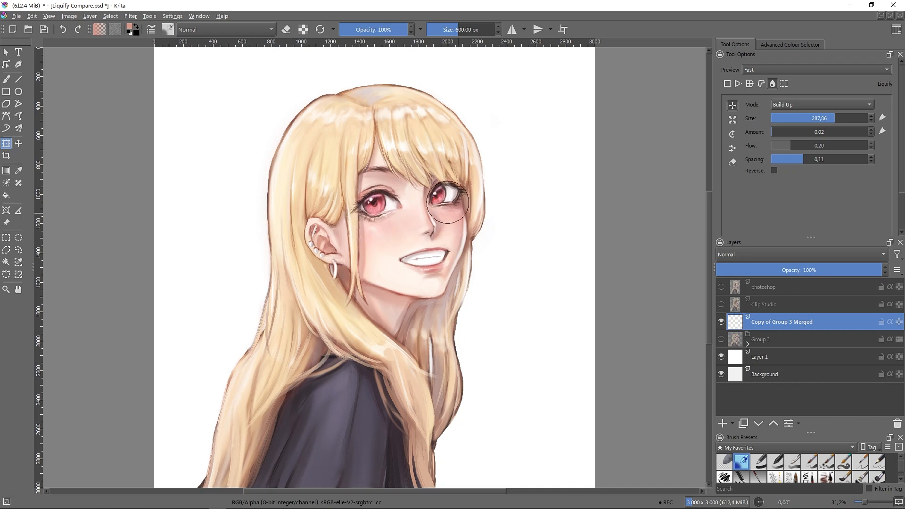
mouse_move(379, 186)
mouse_down()
mouse_move(394, 207)
mouse_move(379, 215)
mouse_up()
Reduce the Liquify size to 176.11 and push the near eye slightly upward.
drag(815, 118, 829, 119)
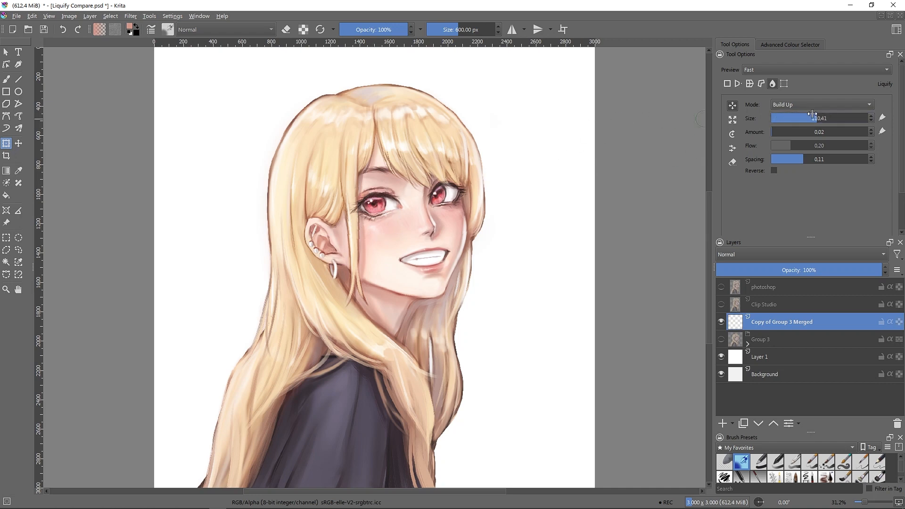
click(826, 117)
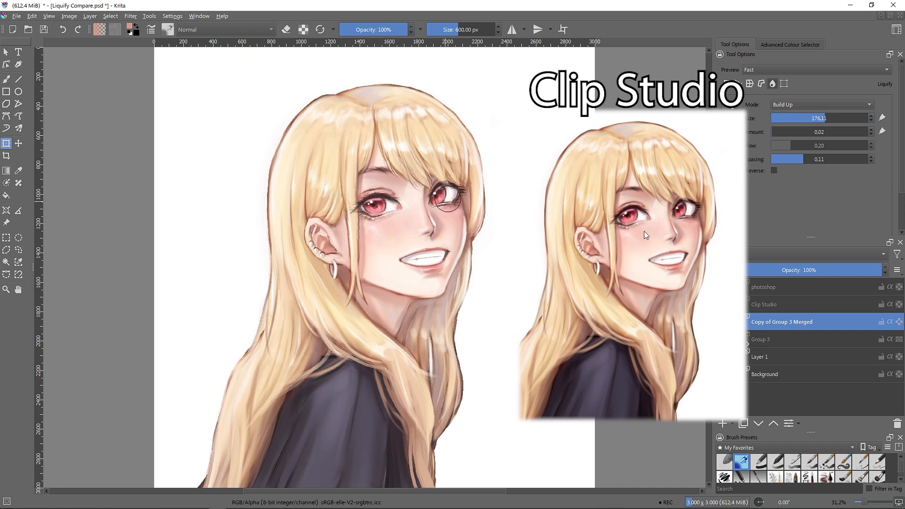
mouse_move(386, 201)
mouse_down()
mouse_move(394, 193)
mouse_move(370, 192)
mouse_move(389, 191)
mouse_up()
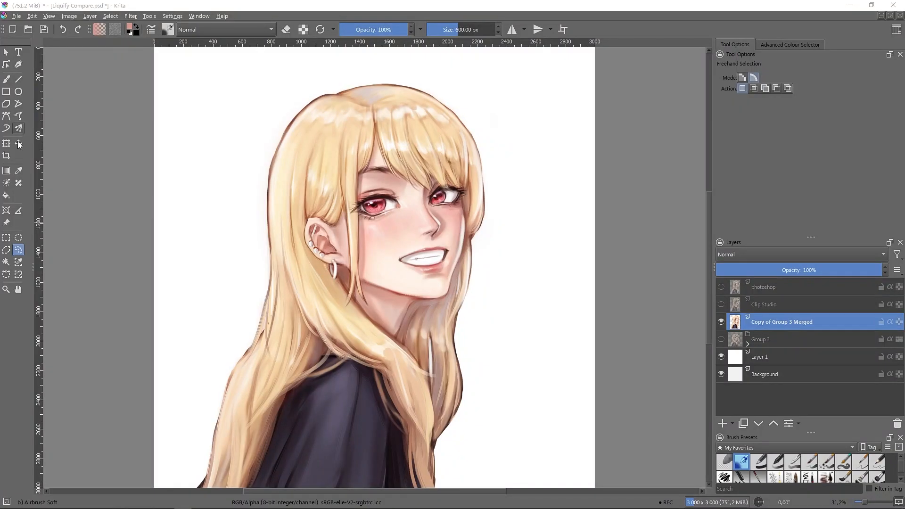
Select a freehand area around the near eye and try a Liquify stroke inside it at size 241.58.
click(17, 240)
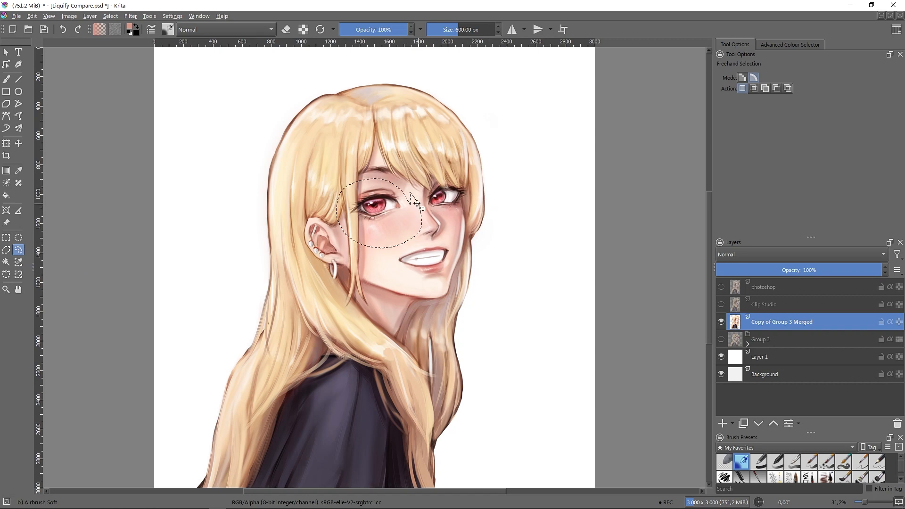
key(ctrl+t)
click(773, 84)
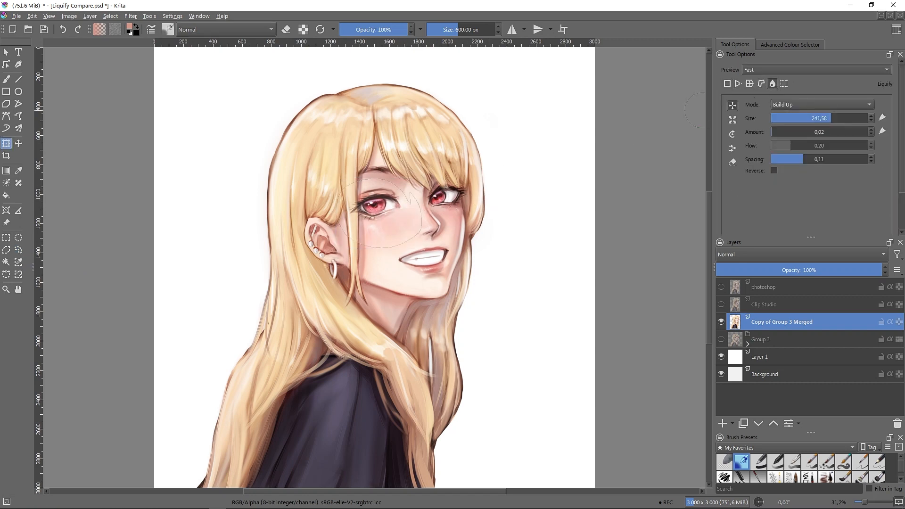
drag(377, 205, 372, 199)
Select a large freehand area around the whole head and try pushing the face outward with Liquify at size 402.64.
key(l)
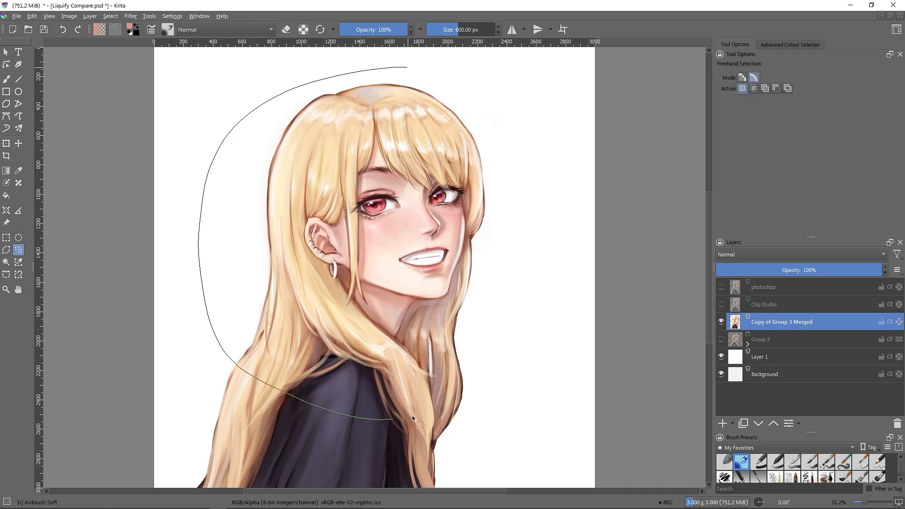
drag(482, 83, 466, 71)
key(ctrl+t)
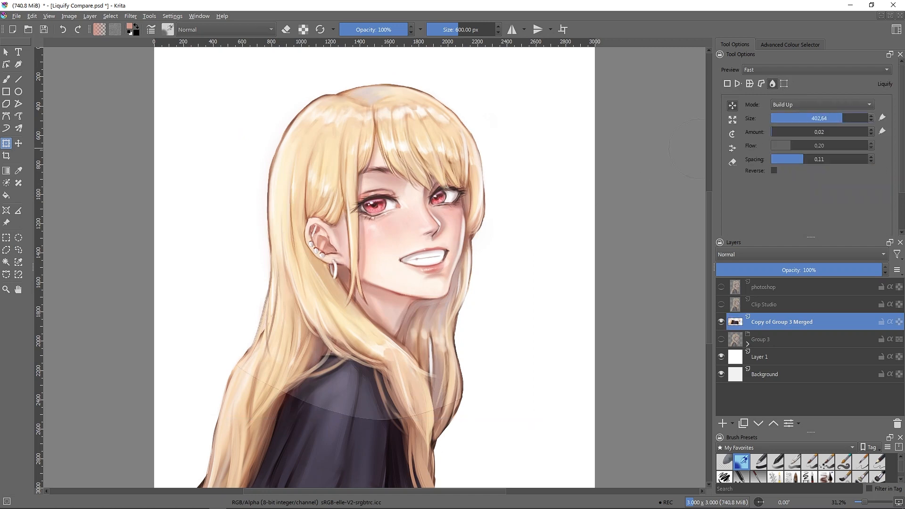
drag(409, 240, 461, 238)
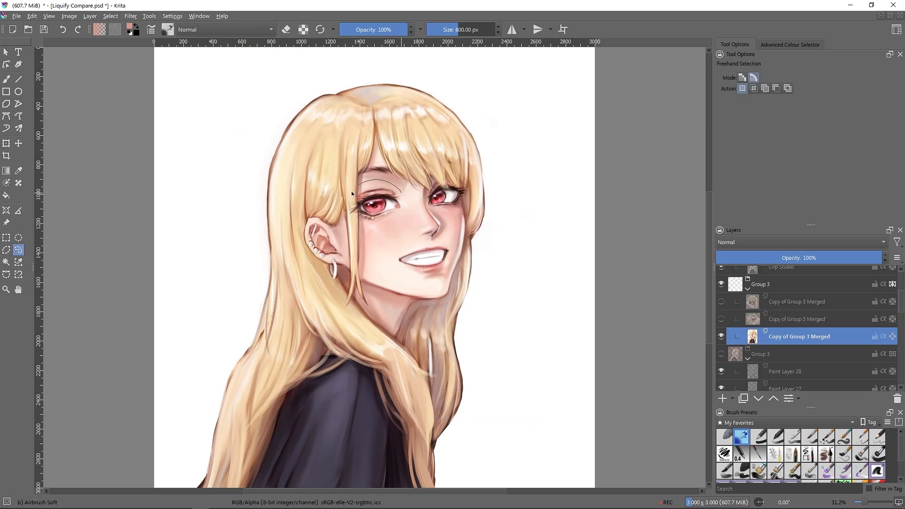
Try Liquify at size 241.58 on a selected near-eye area of the merged copy inside Group 3.
key(ctrl+t)
click(773, 84)
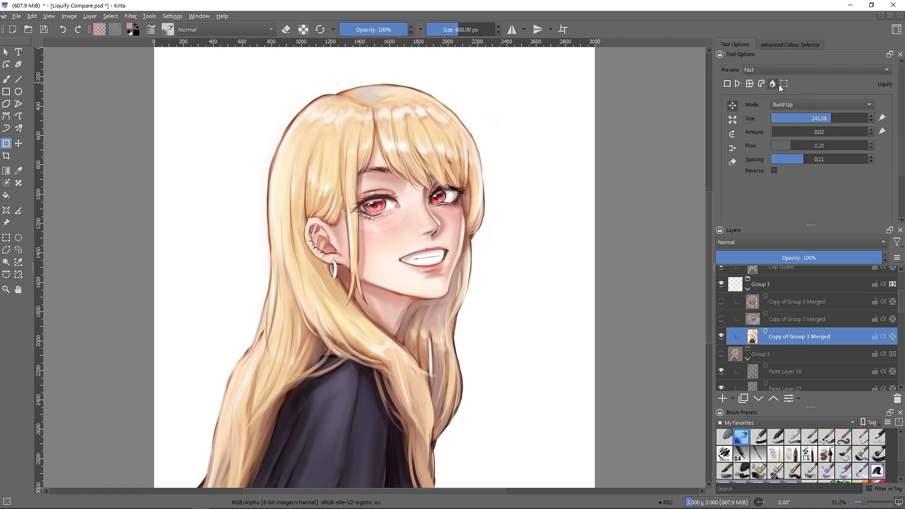
drag(357, 217, 388, 206)
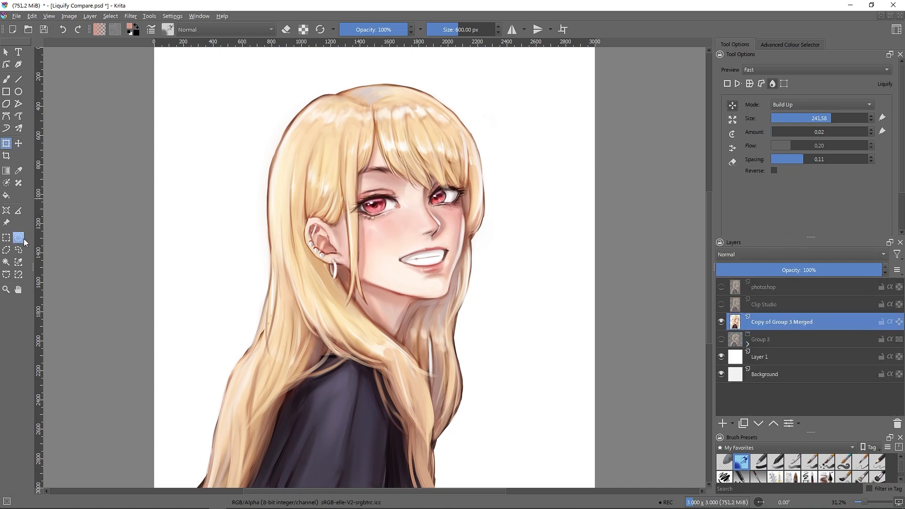
Copy a freehand area around the near eye to a new layer and narrow the eye with Liquify at size 241.58.
click(19, 250)
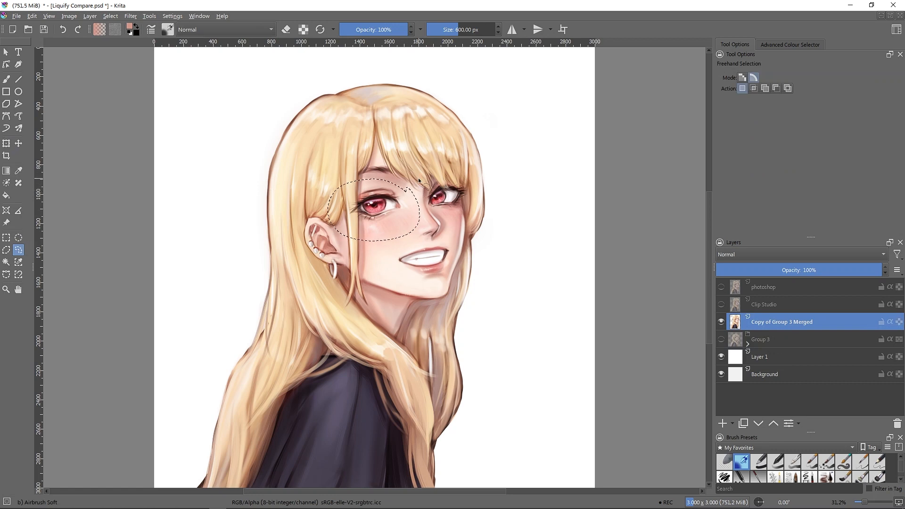
key(ctrl+alt+j)
click(783, 336)
click(784, 323)
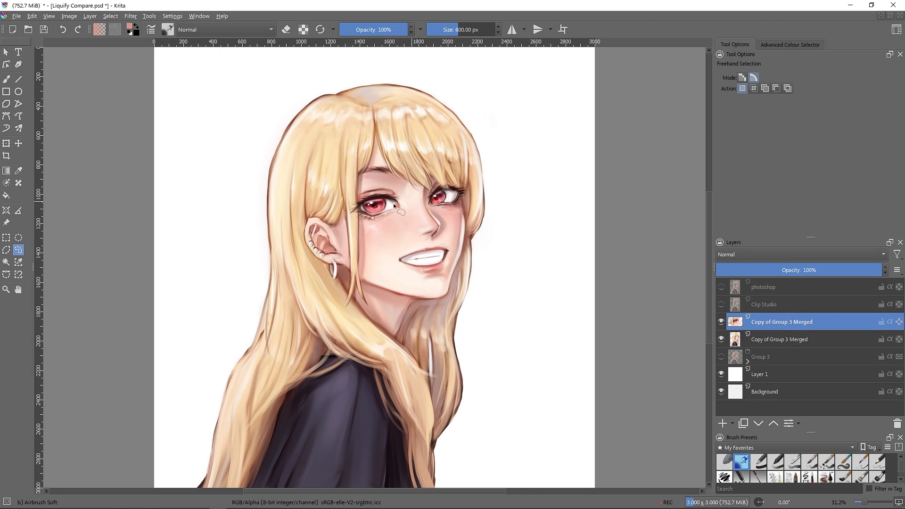
key(ctrl+t)
click(773, 84)
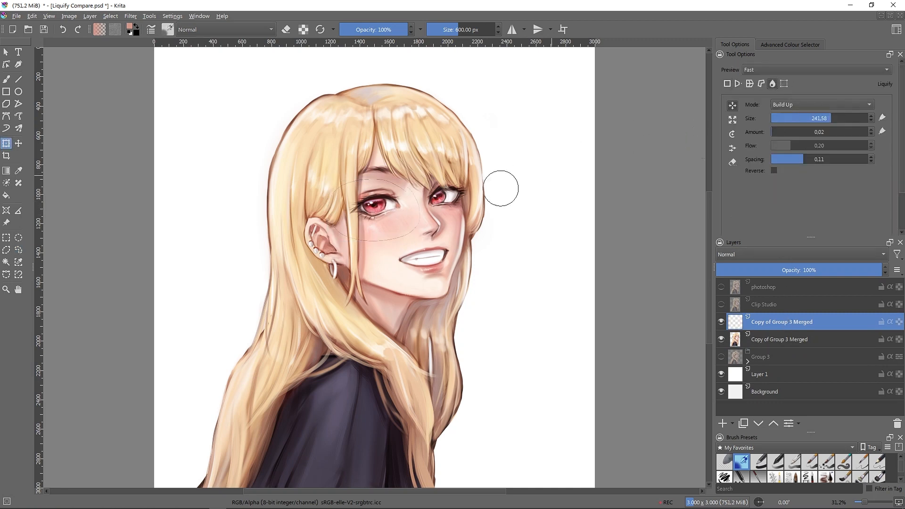
mouse_move(396, 198)
mouse_down()
mouse_move(390, 216)
mouse_move(399, 209)
mouse_move(388, 202)
mouse_move(396, 209)
mouse_move(377, 221)
mouse_move(356, 215)
mouse_move(395, 217)
mouse_move(370, 221)
mouse_move(380, 211)
mouse_move(380, 221)
mouse_move(365, 196)
mouse_move(360, 207)
mouse_move(399, 208)
mouse_move(388, 220)
mouse_move(376, 211)
mouse_move(407, 202)
mouse_move(385, 202)
mouse_up()
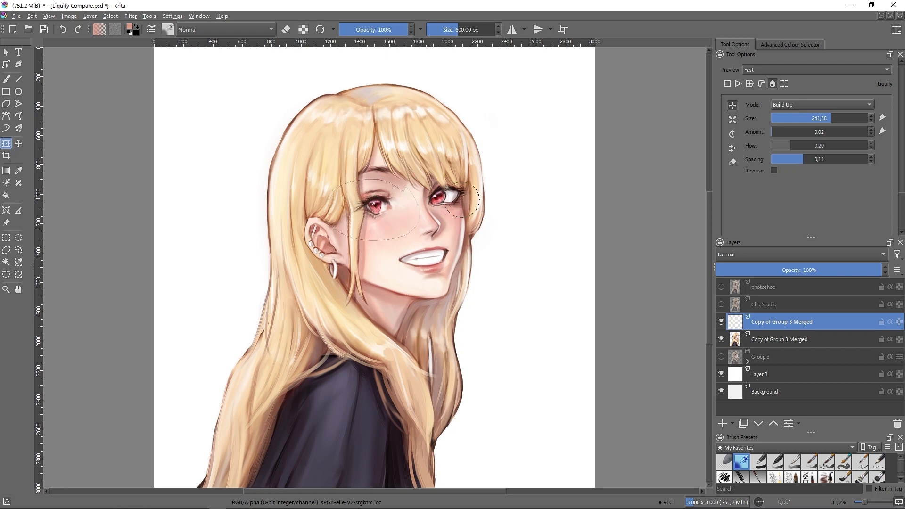
Copy a freehand area around the far eye from the full merged layer to a new layer and reshape it with Liquify at size 241.58.
key(l)
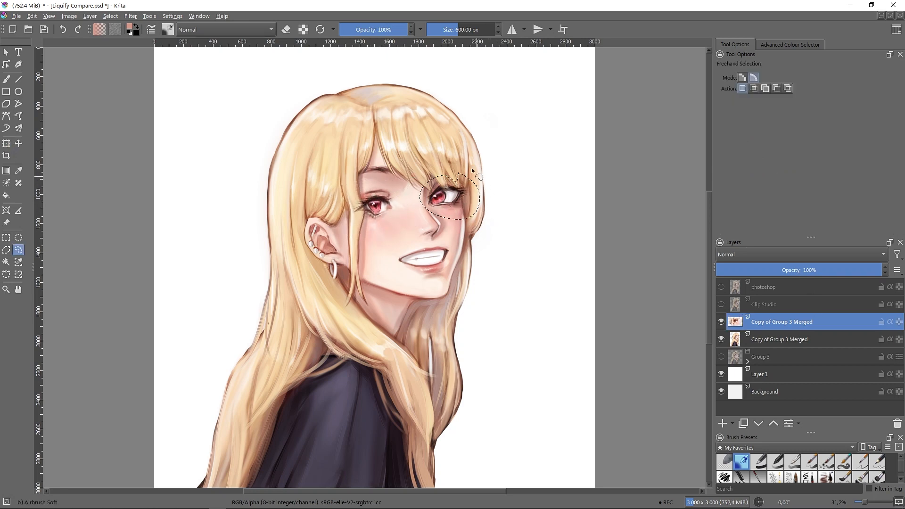
key(ctrl+t)
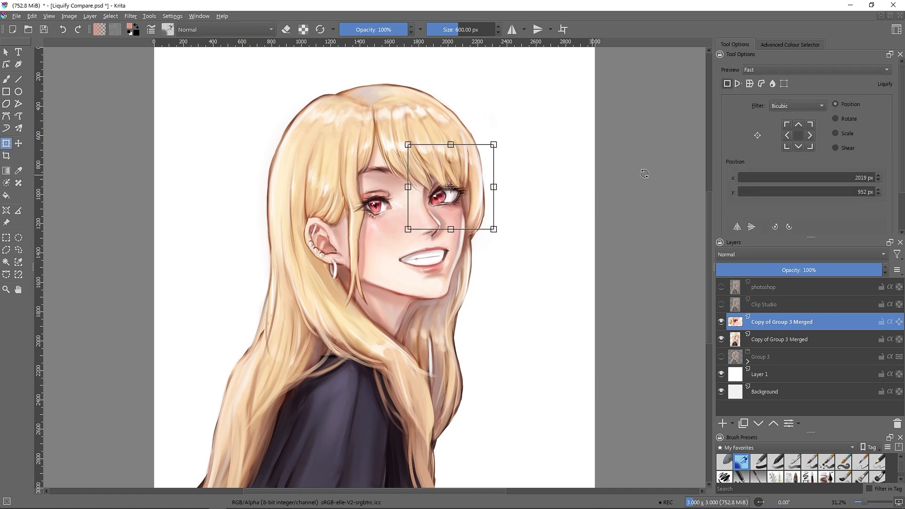
click(796, 339)
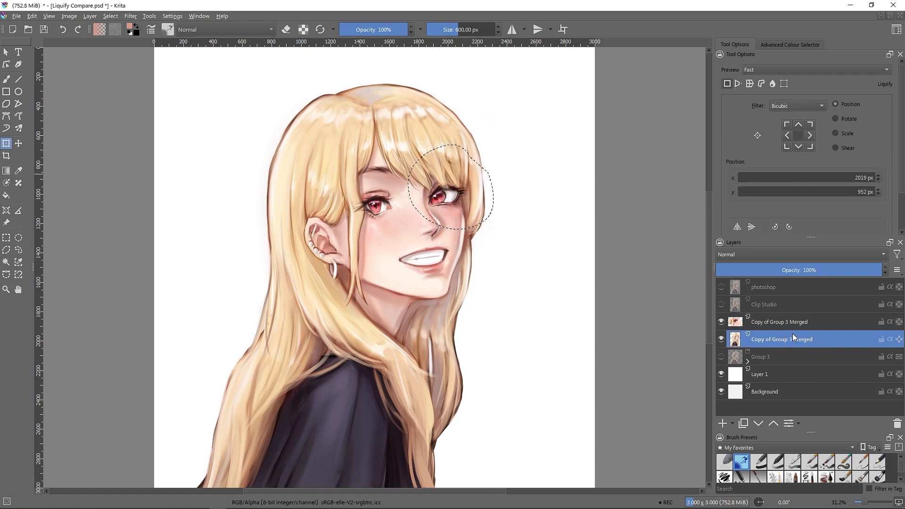
key(ctrl+j)
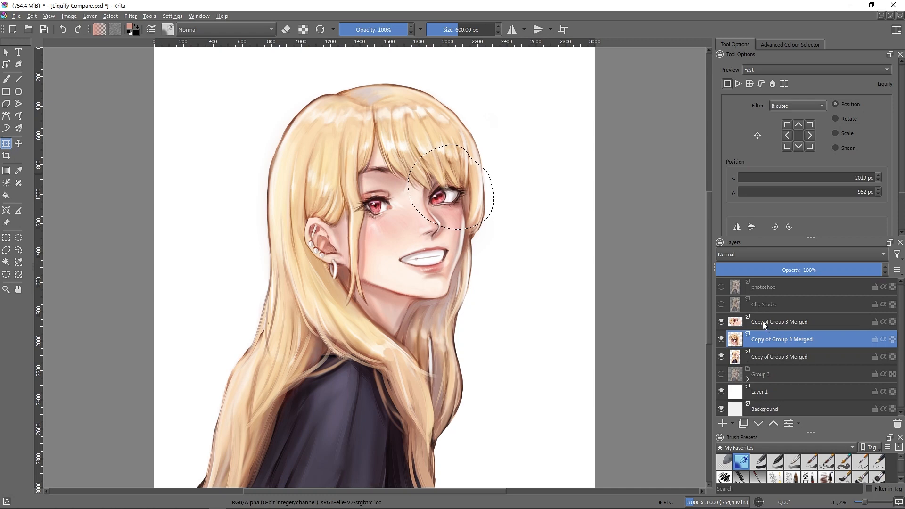
click(513, 200)
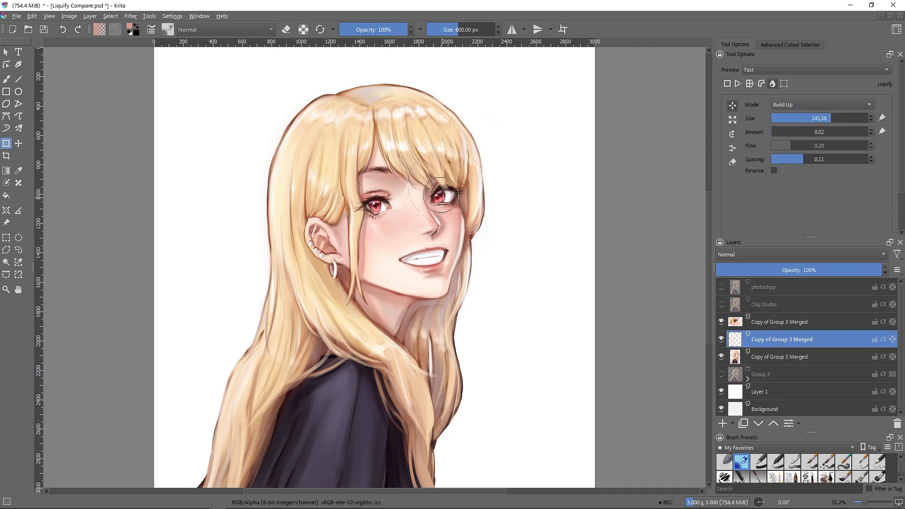
mouse_move(441, 195)
mouse_down()
mouse_move(435, 205)
mouse_move(455, 205)
mouse_up()
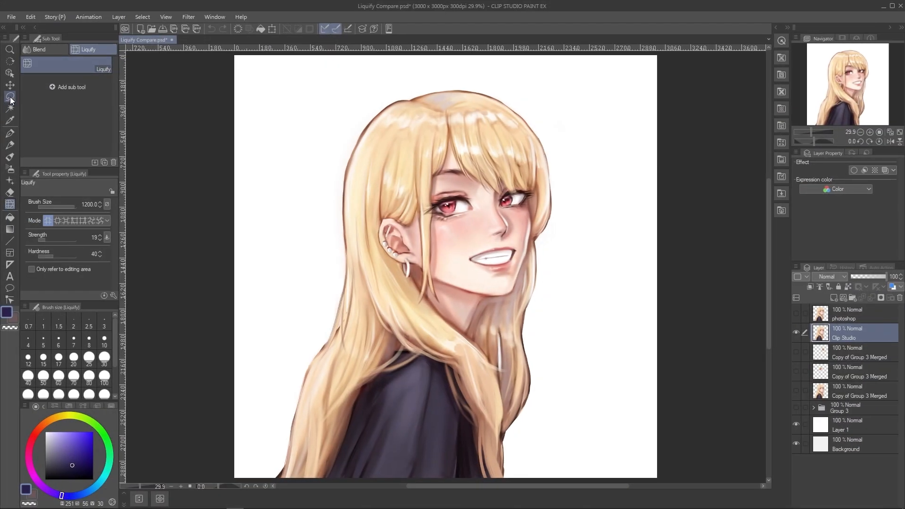
Switch to Clip Studio Paint, lasso the near eye on the Clip Studio layer, and try Liquify inside it at brush size 350.
click(10, 97)
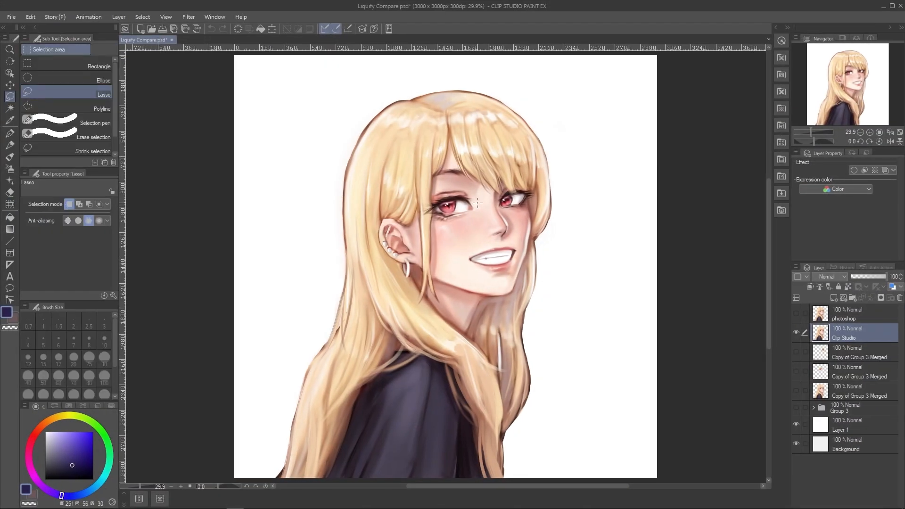
drag(482, 228, 494, 193)
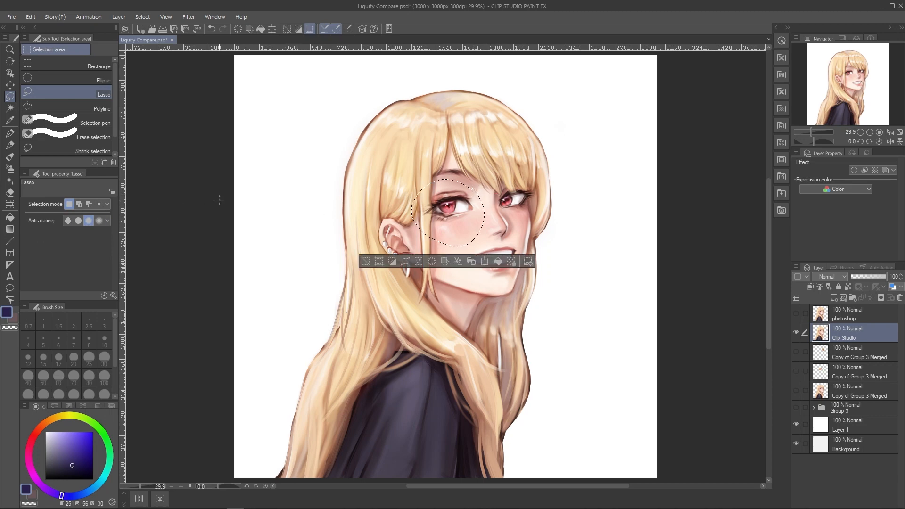
key(j)
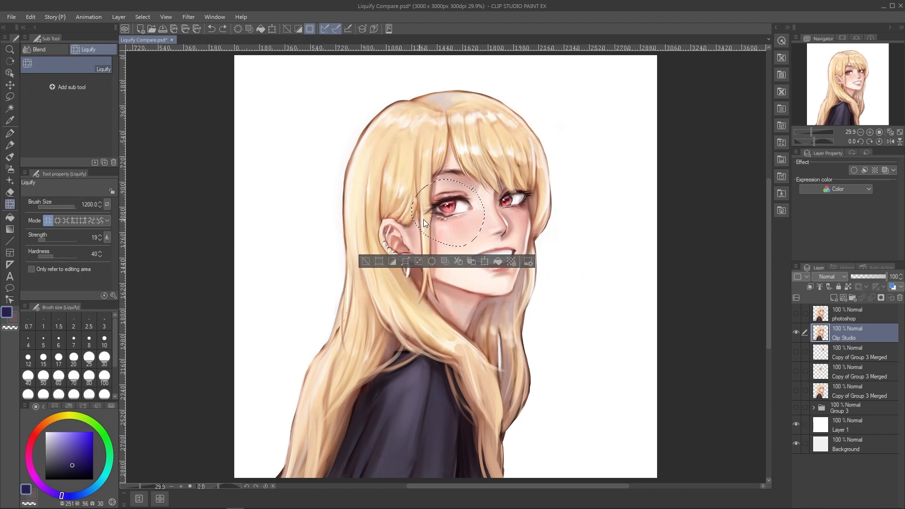
key([)
key([)
key([)
key([)
key([)
key([)
key([)
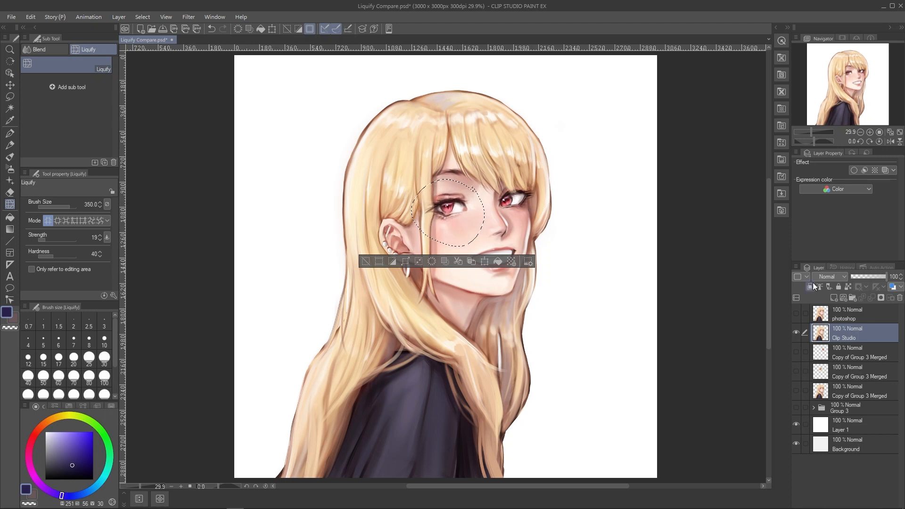
Try a Liquify stroke at brush size 350 inside a lassoed far-eye area, and undo the changes to both eyes.
scroll(542, 188, up, 2)
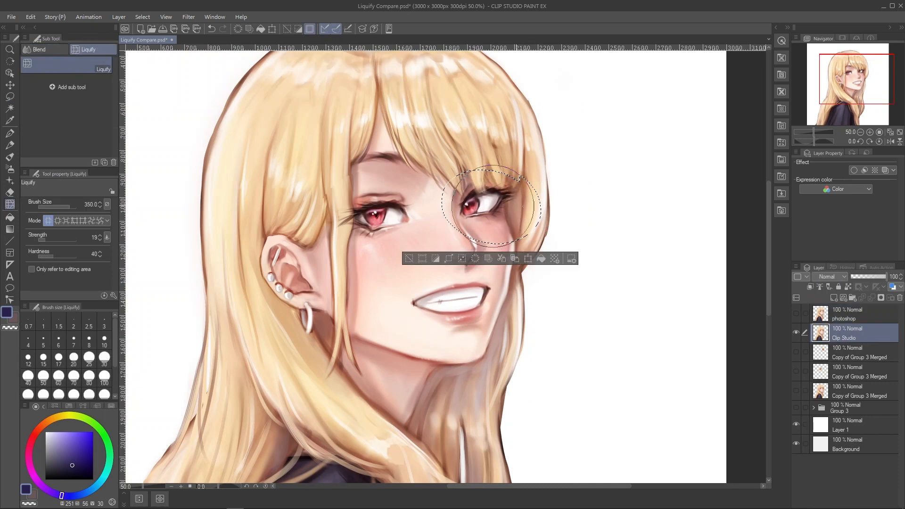
drag(494, 210, 484, 208)
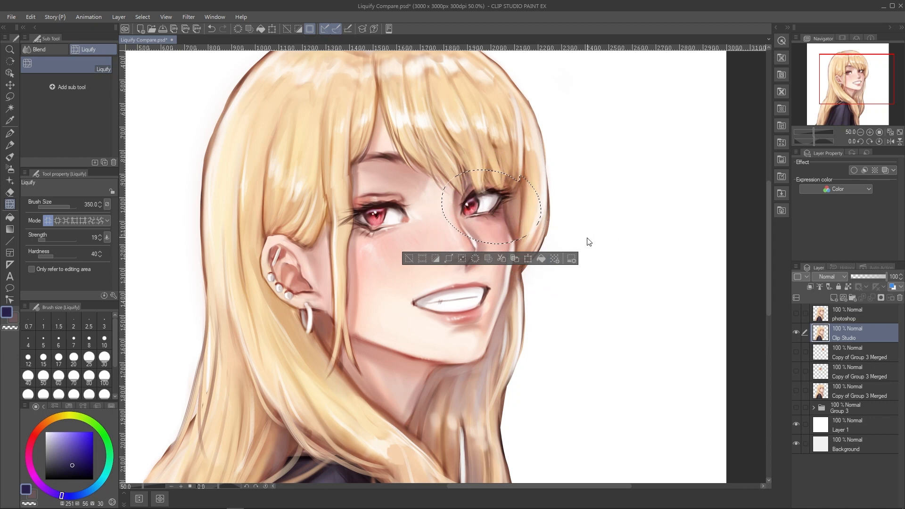
key(ctrl+0)
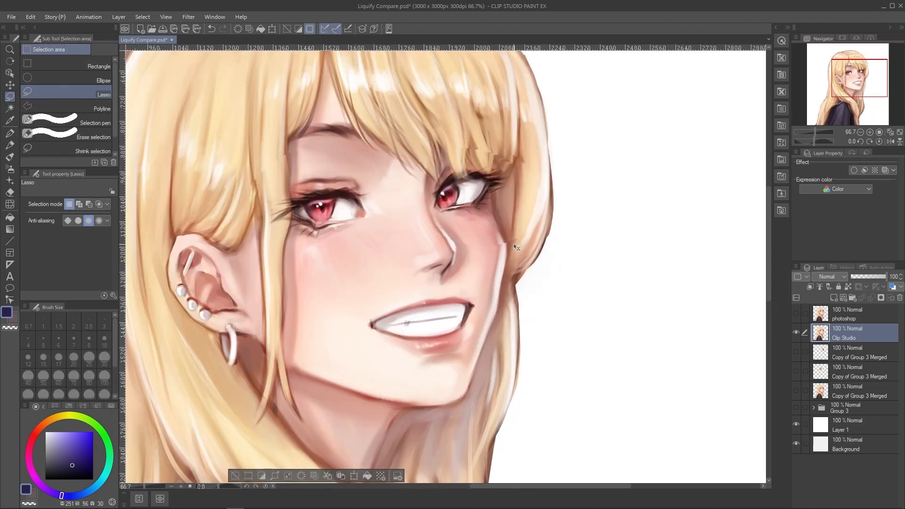
key(ctrl+z)
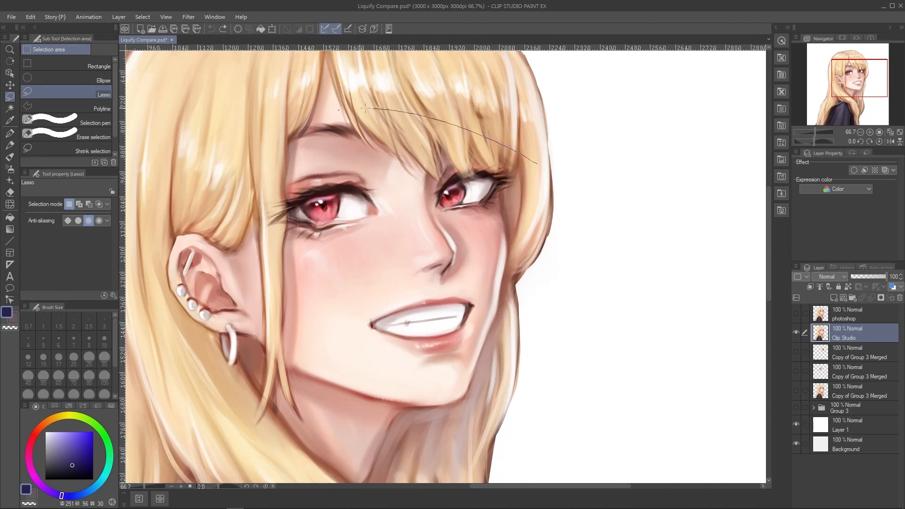
Lasso one area around both eyes and paste a copy of it onto a new layer.
drag(373, 270, 535, 165)
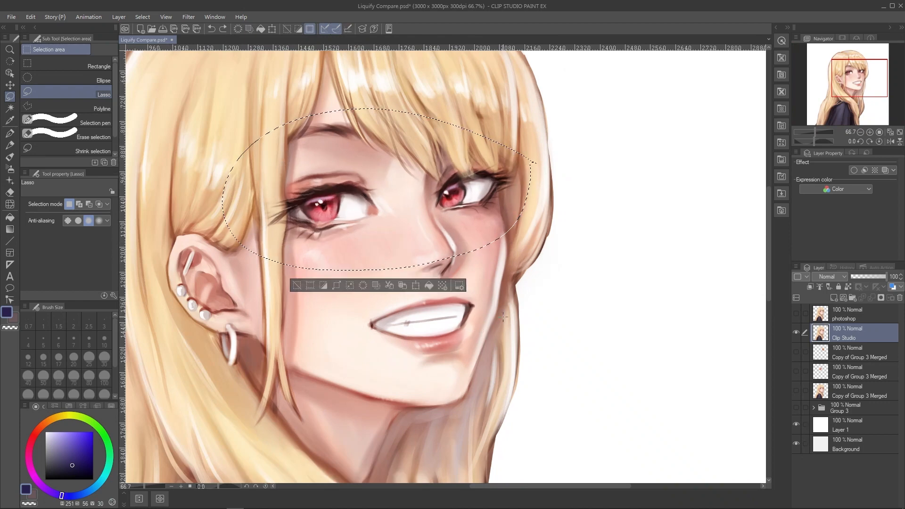
key(ctrl+c)
key(ctrl+v)
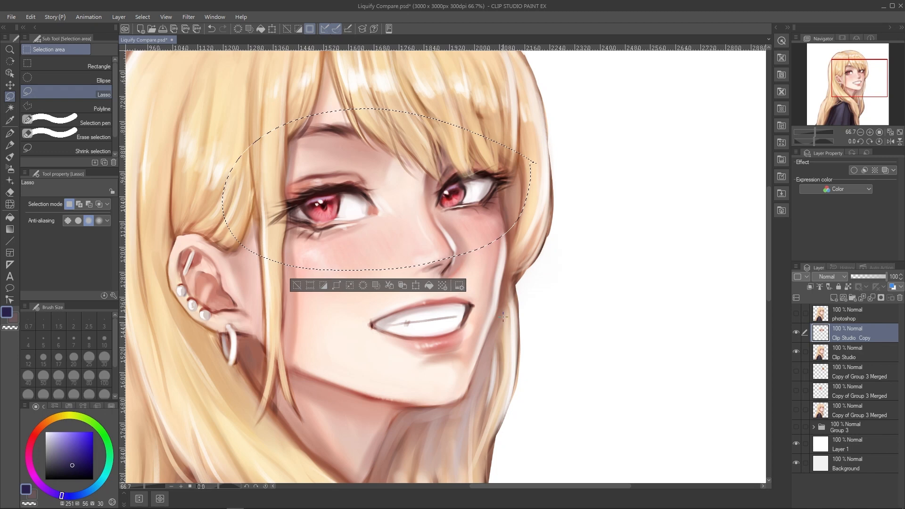
Clear the selection and push both eyes upward on the copied layer with Liquify at brush size 350.
key(ctrl+d)
key(j)
drag(325, 220, 361, 194)
drag(471, 195, 470, 173)
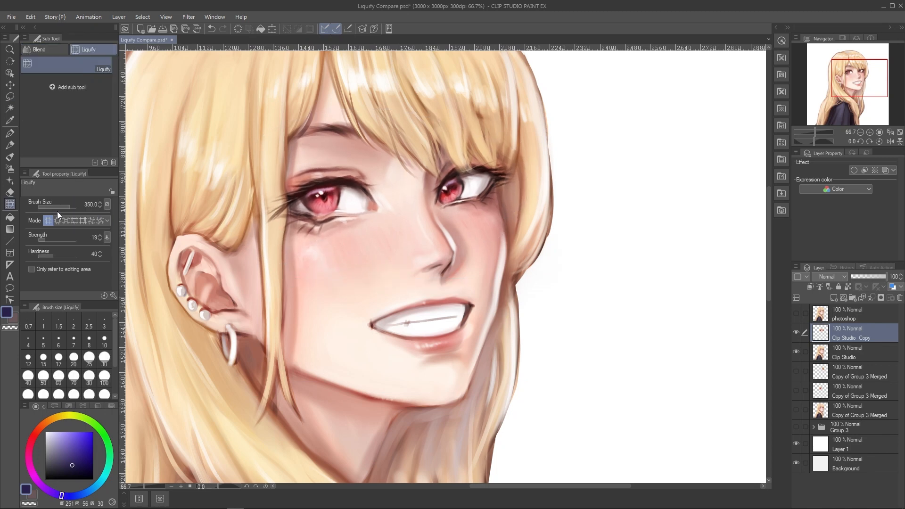
Reduce the Liquify brush size, ending at 200, and refine both eyes with short upward strokes on the copied layer.
key([)
key([)
key([)
key([)
key([)
key([)
key([)
drag(327, 221, 333, 212)
key(])
key(])
key(])
key(])
drag(473, 213, 467, 203)
drag(316, 219, 317, 214)
drag(470, 199, 468, 194)
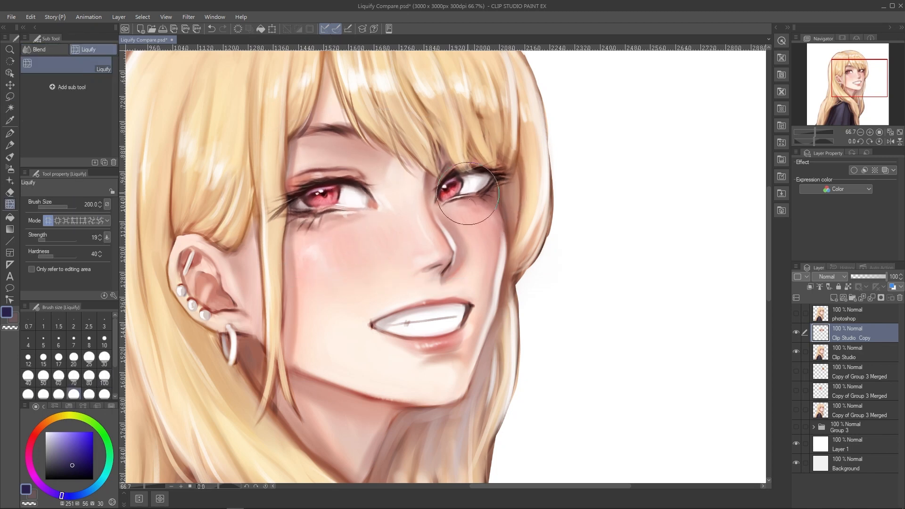
Toggle the copied eye layer's visibility to compare the liquified eyes with the original, up close and at a smaller zoom.
click(796, 332)
click(796, 334)
click(796, 334)
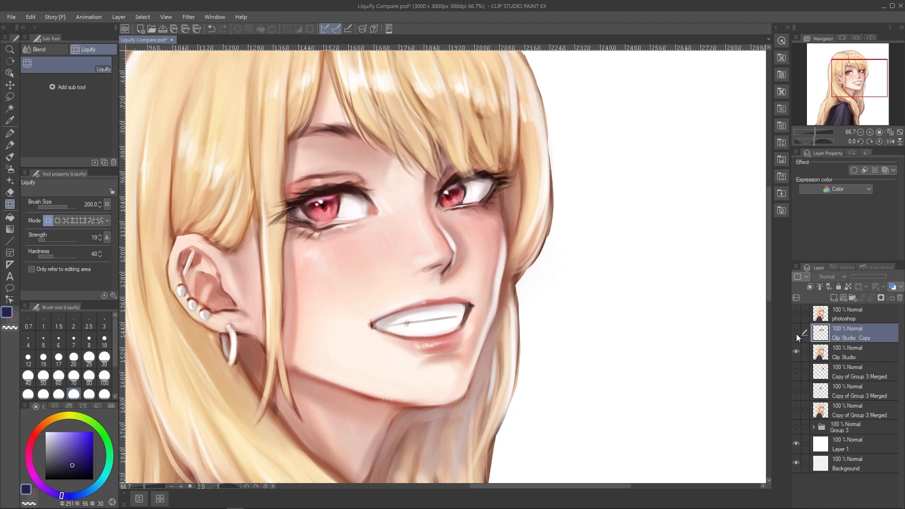
click(796, 333)
key(ctrl+minus)
key(ctrl+minus)
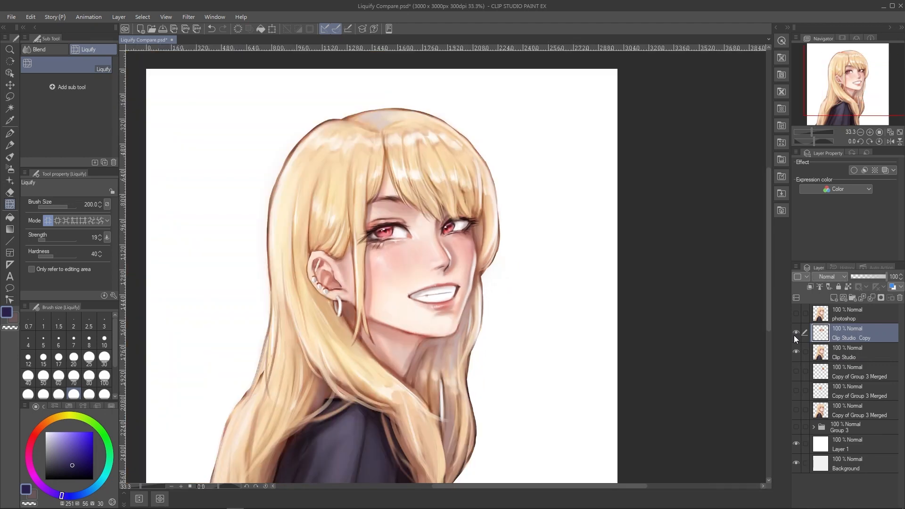
click(794, 335)
click(793, 335)
click(797, 350)
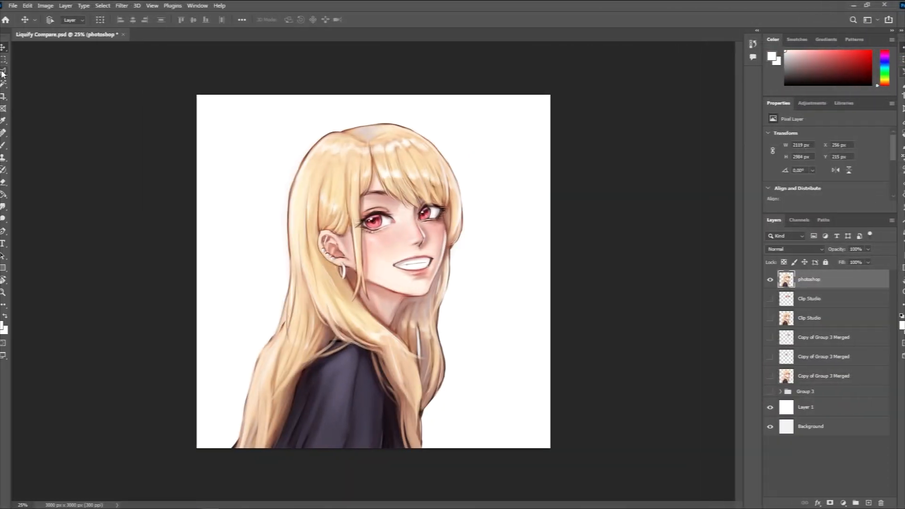
Switch to Photoshop, lasso an area around both eyes on the photoshop layer, and open it in Liquify.
click(3, 71)
drag(430, 187, 432, 191)
key(ctrl+shift+x)
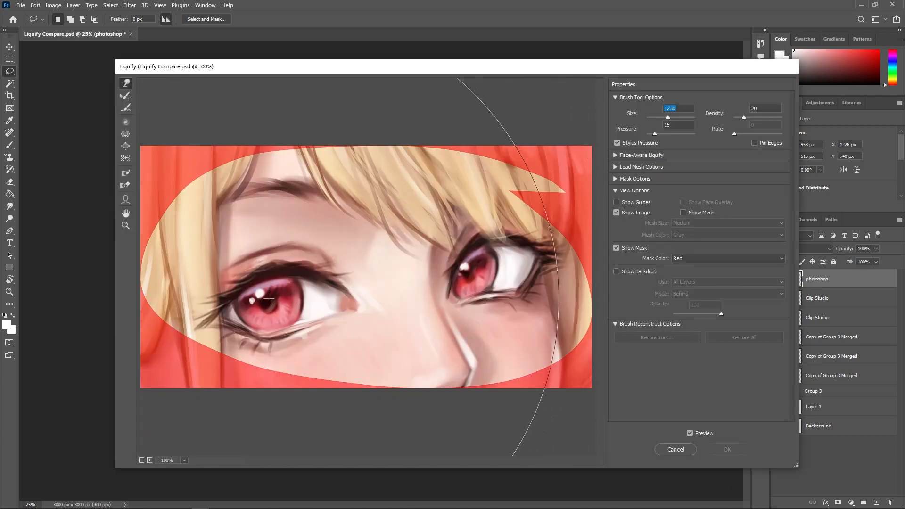
Try pushing the eyes, nose and hair inside the masked selection at size 1230 and pressure 16, and apply Liquify.
drag(269, 298, 414, 265)
drag(324, 308, 365, 212)
mouse_move(278, 272)
mouse_down()
mouse_move(351, 226)
mouse_move(347, 233)
mouse_up()
mouse_move(314, 271)
mouse_down()
mouse_move(407, 283)
mouse_move(424, 262)
mouse_up()
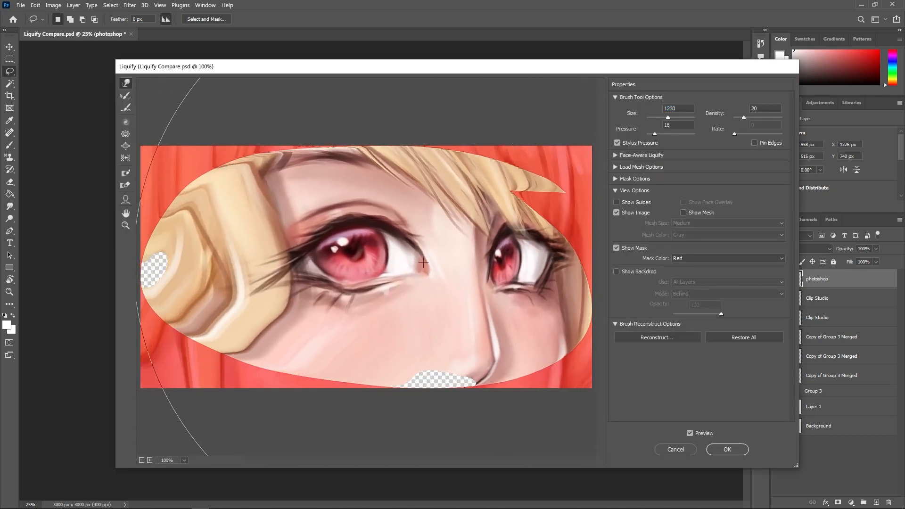
mouse_move(428, 317)
mouse_down()
mouse_move(436, 268)
mouse_move(450, 313)
mouse_move(451, 266)
mouse_up()
drag(451, 336, 451, 283)
drag(410, 365, 373, 310)
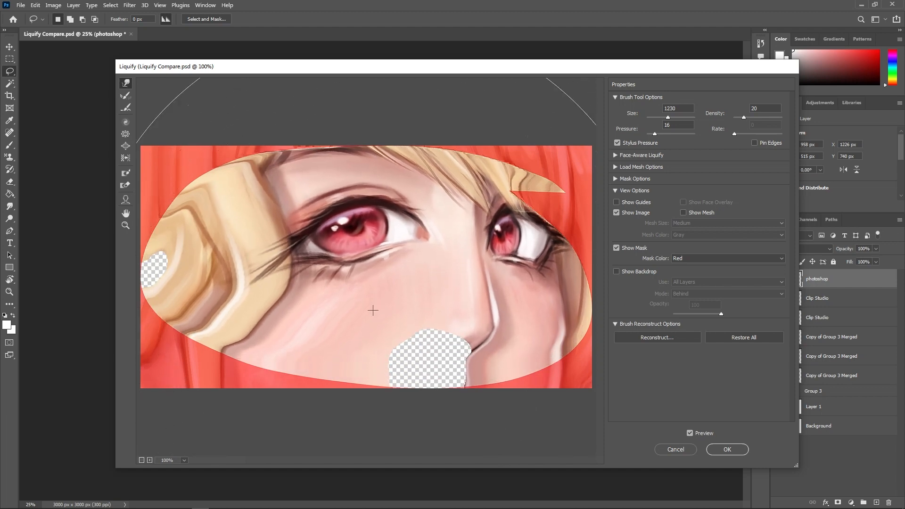
drag(285, 323, 360, 311)
drag(466, 340, 471, 299)
drag(543, 325, 385, 325)
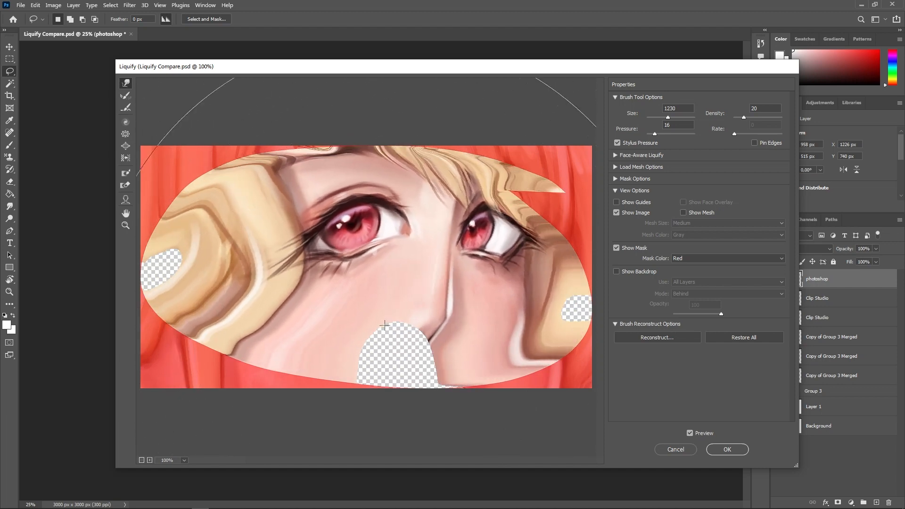
drag(486, 304, 428, 263)
click(728, 449)
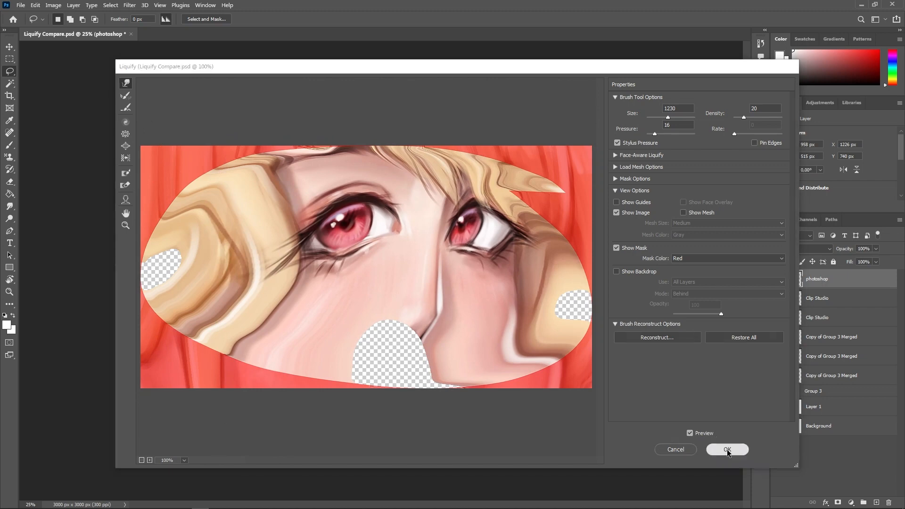
key(ctrl+d)
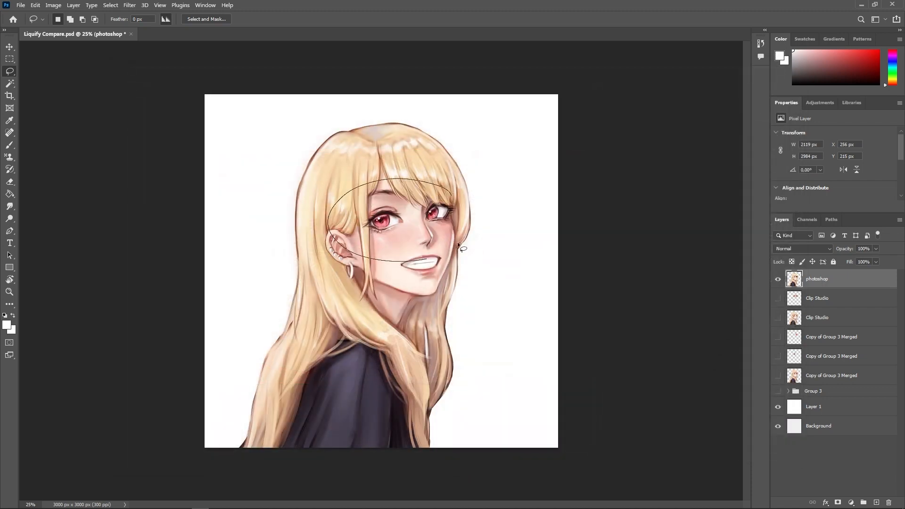
Copy a lassoed area around both eyes to a new layer and open it in Liquify with an All Layers backdrop shown behind.
drag(458, 245, 457, 213)
key(ctrl+j)
key(ctrl+shift+x)
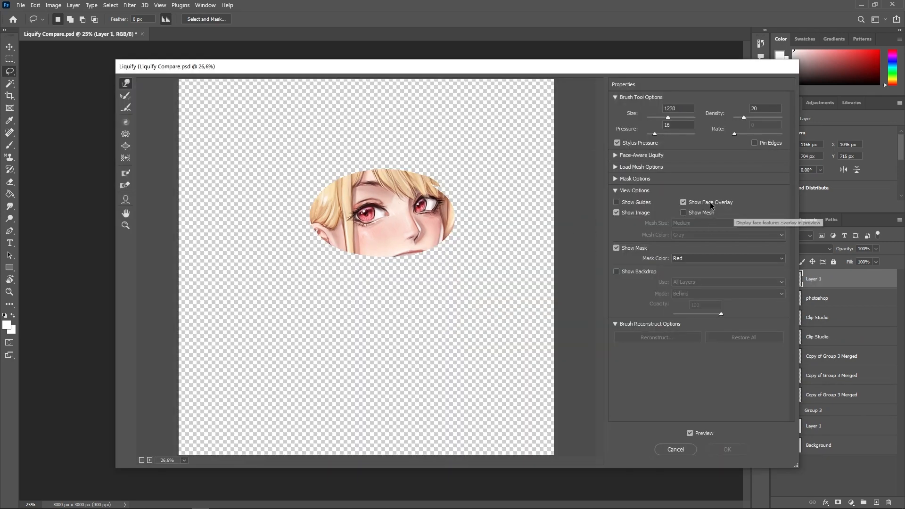
click(617, 271)
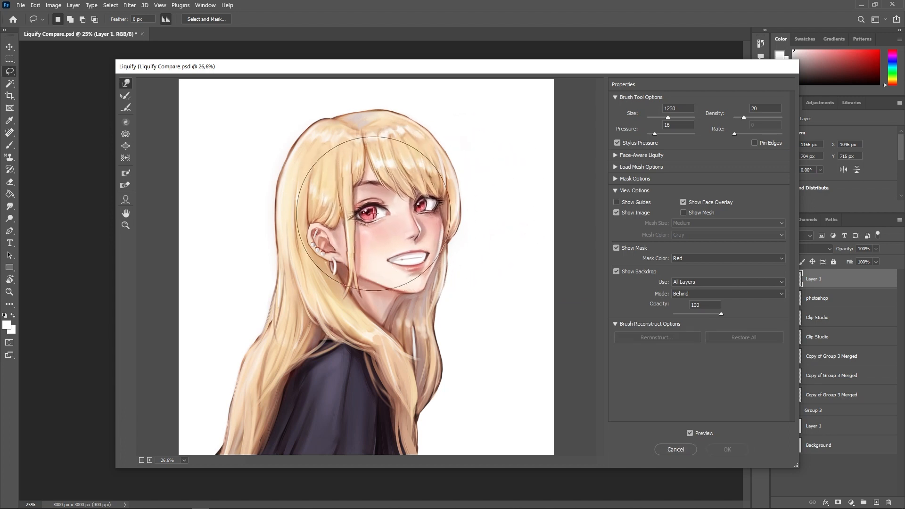
Push both eyes with the warp brush at size 1230, reduce the brush size to 722, and apply Liquify.
mouse_move(374, 215)
mouse_down()
mouse_move(357, 224)
mouse_move(372, 228)
mouse_up()
drag(437, 215, 436, 201)
key([)
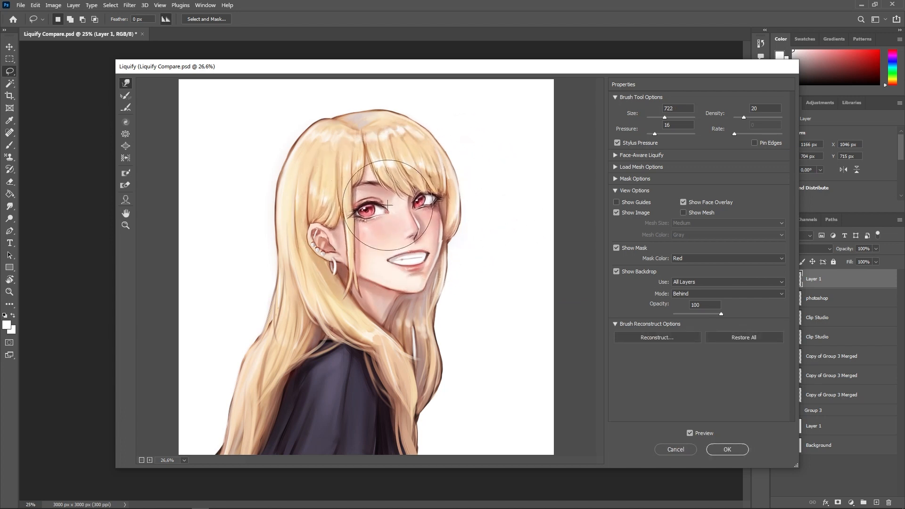
click(728, 450)
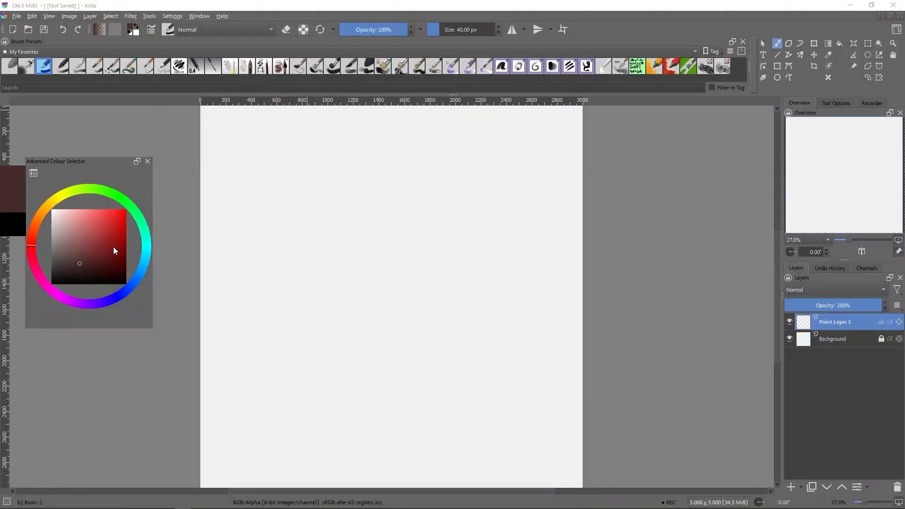
Switch to Krita and draw two eyes and a mouth outline on Paint Layer 1 with a dark brown 40 px brush.
drag(338, 208, 352, 209)
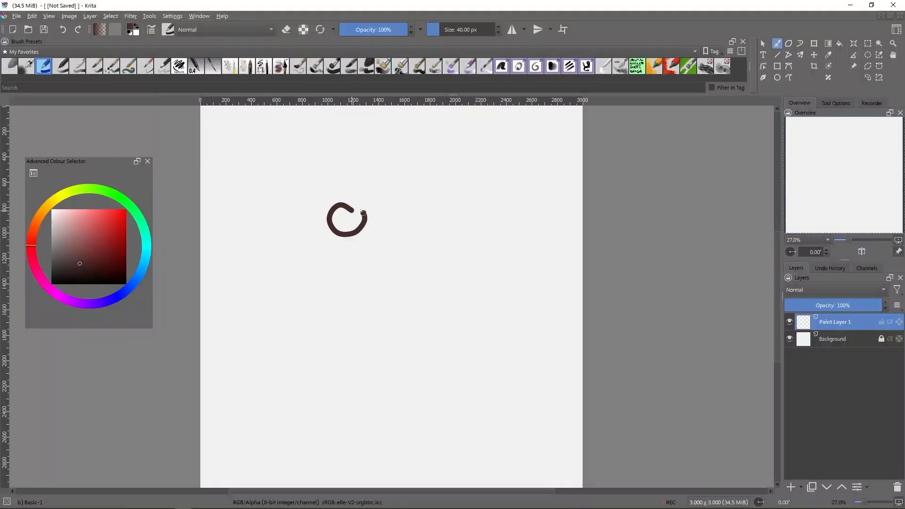
drag(415, 203, 427, 202)
mouse_move(361, 267)
mouse_down()
mouse_move(417, 255)
mouse_move(360, 271)
mouse_up()
Start a Liquify transform of Paint Layer 1 in Move mode and push both eyes outward.
click(836, 103)
click(814, 43)
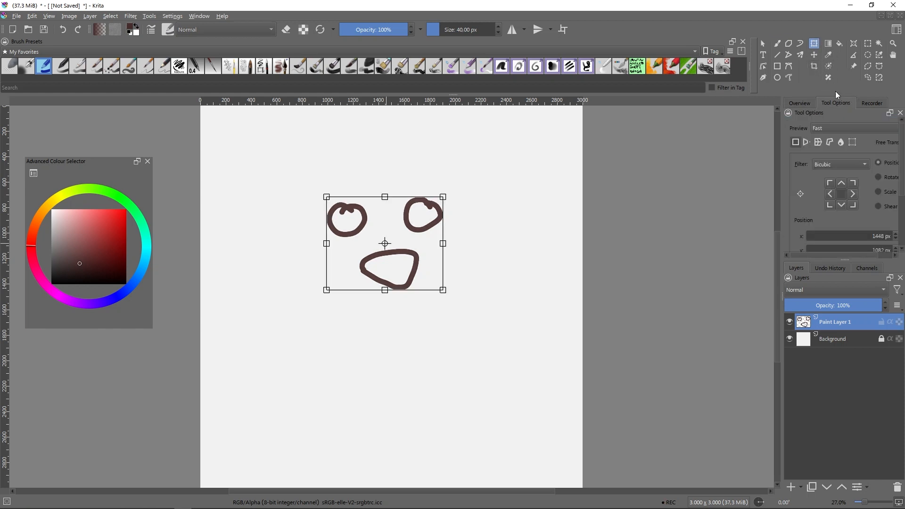
click(840, 142)
click(801, 164)
drag(424, 212, 445, 198)
drag(332, 222, 302, 218)
Set the Liquify brush size to 395.20, bend the mouth into a downward curve, and reshape both eyes.
click(874, 176)
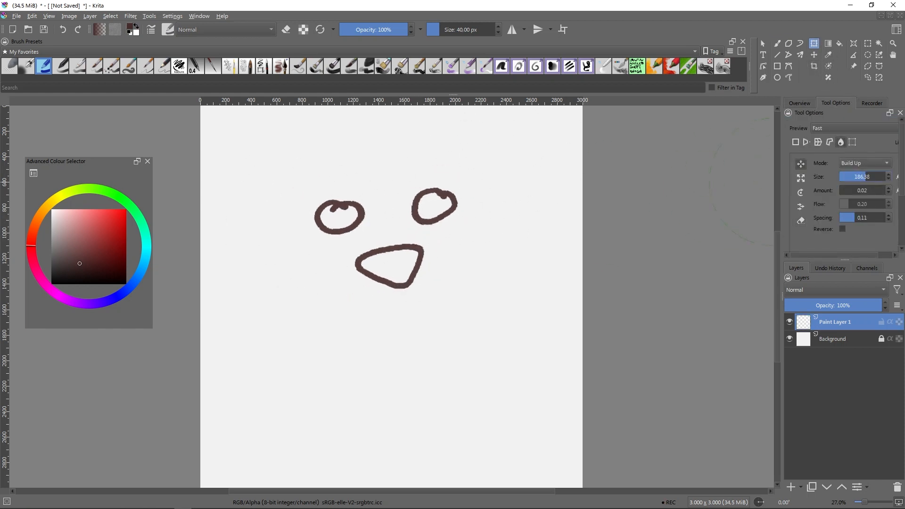
drag(396, 293, 395, 278)
mouse_move(387, 264)
mouse_down()
mouse_move(380, 255)
mouse_move(425, 241)
mouse_up()
mouse_move(370, 264)
mouse_down()
mouse_move(368, 288)
mouse_move(397, 269)
mouse_up()
drag(354, 228, 346, 195)
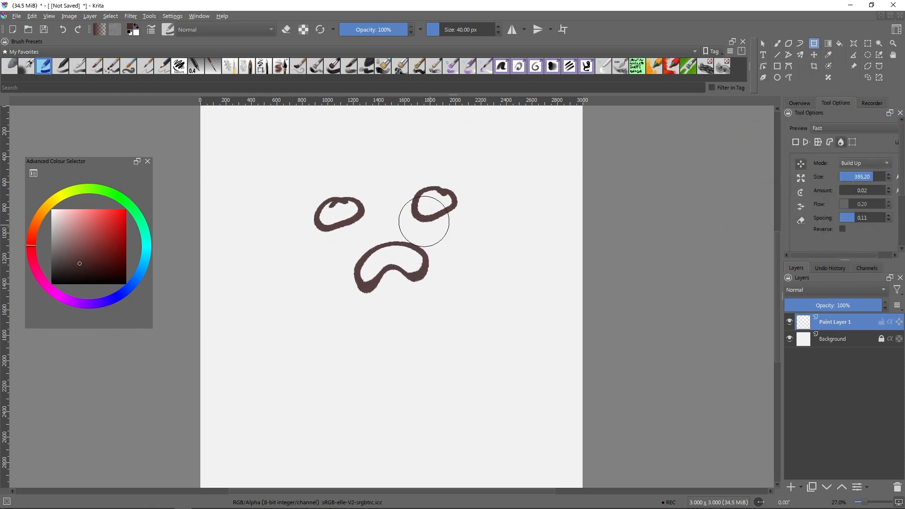
drag(424, 227, 444, 194)
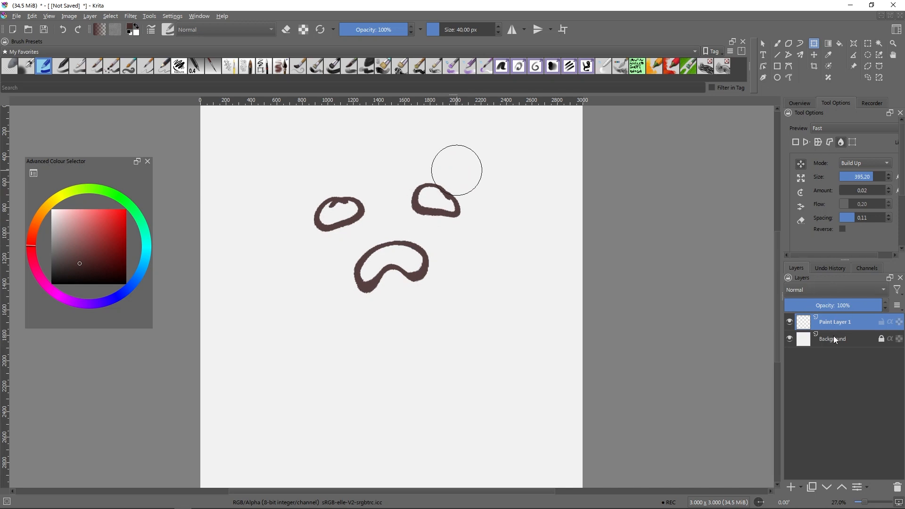
Try restoring the mouth's original shape with the Liquify Undo brush, and undo that stroke.
click(801, 220)
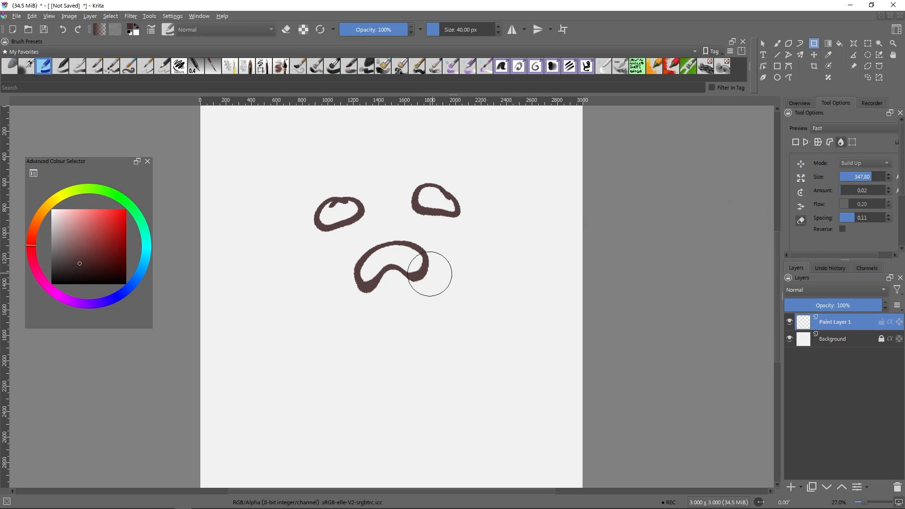
mouse_move(425, 267)
mouse_down()
mouse_move(387, 281)
mouse_move(374, 259)
mouse_move(378, 288)
mouse_move(368, 251)
mouse_move(417, 263)
mouse_move(416, 272)
mouse_move(367, 266)
mouse_move(404, 262)
mouse_move(417, 275)
mouse_move(343, 261)
mouse_move(408, 251)
mouse_move(394, 291)
mouse_move(368, 256)
mouse_up()
key(ctrl+z)
Apply the Liquify transform by switching to the Background layer and back to Paint Layer 1.
click(843, 335)
click(842, 324)
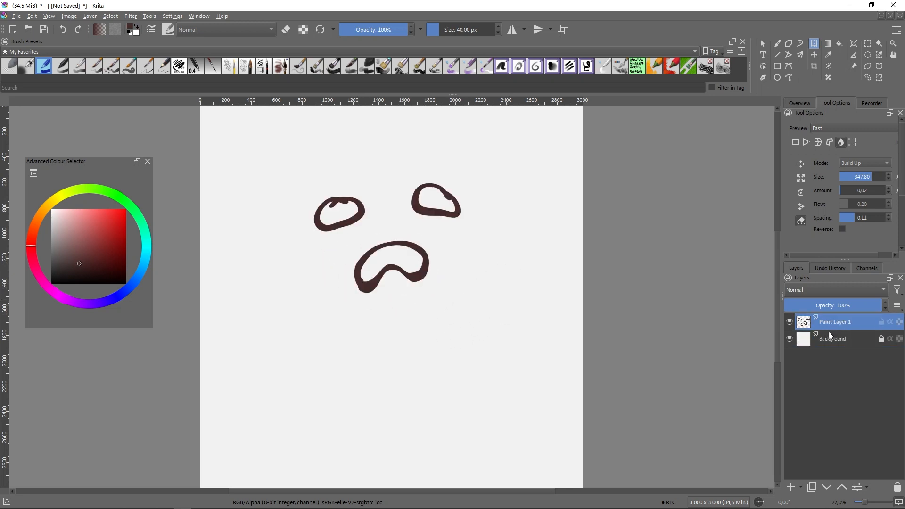
Draw red strokes on both sides of the mouth on Paint Layer 1 and restart the Liquify transform on it.
key(b)
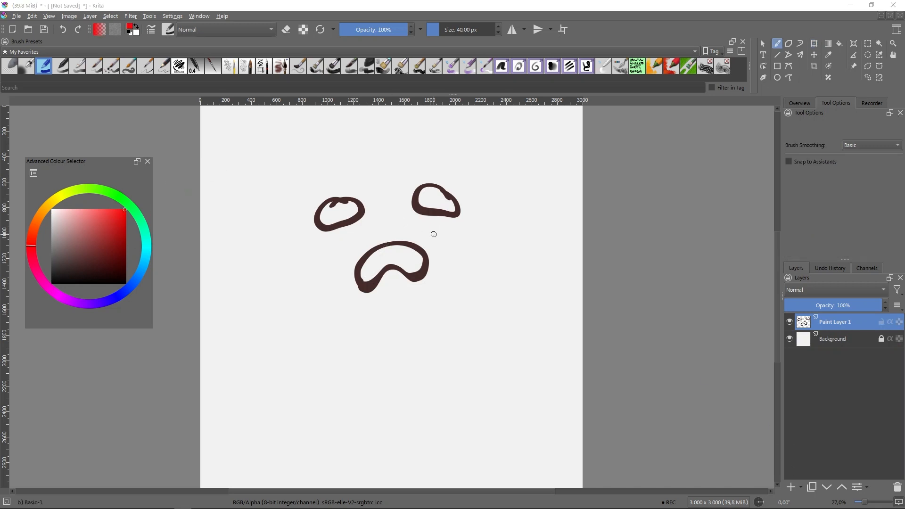
click(839, 336)
click(838, 323)
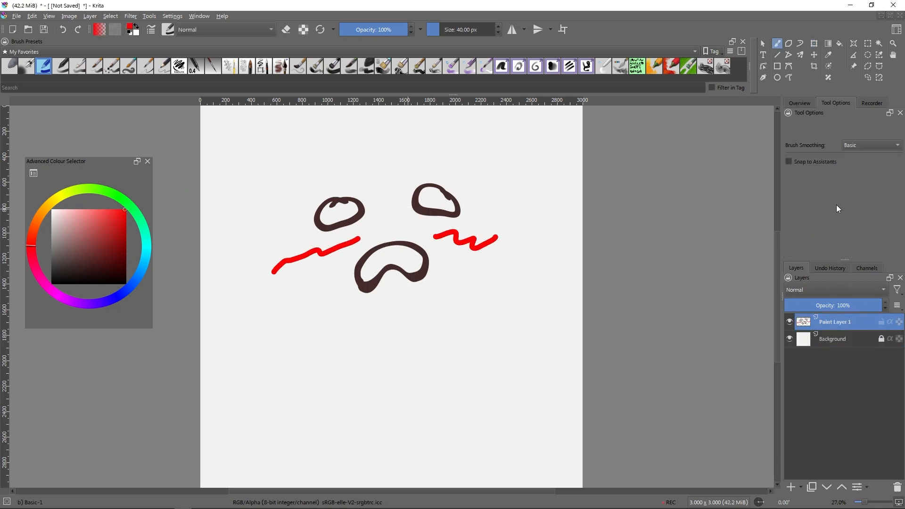
key(ctrl+t)
click(841, 142)
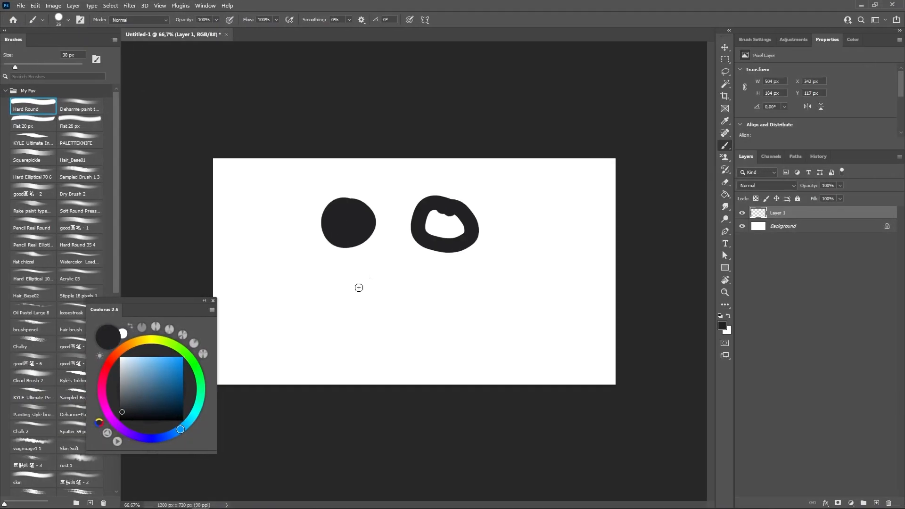
Switch to Photoshop, draw a mouth outline below the eyes on Layer 1, and open the layer in Liquify.
drag(378, 313, 500, 245)
key(ctrl+shift+x)
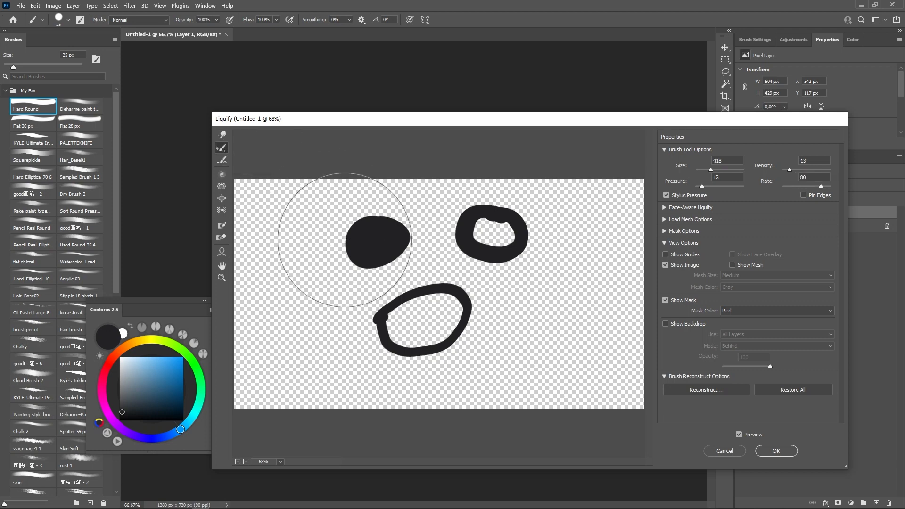
Try the Reconstruct tool at size 418 across the deformed eyes, undo it, and apply Liquify.
mouse_move(345, 241)
mouse_down()
mouse_move(370, 270)
mouse_move(425, 239)
mouse_move(482, 254)
mouse_move(464, 250)
mouse_move(513, 228)
mouse_move(458, 274)
mouse_up()
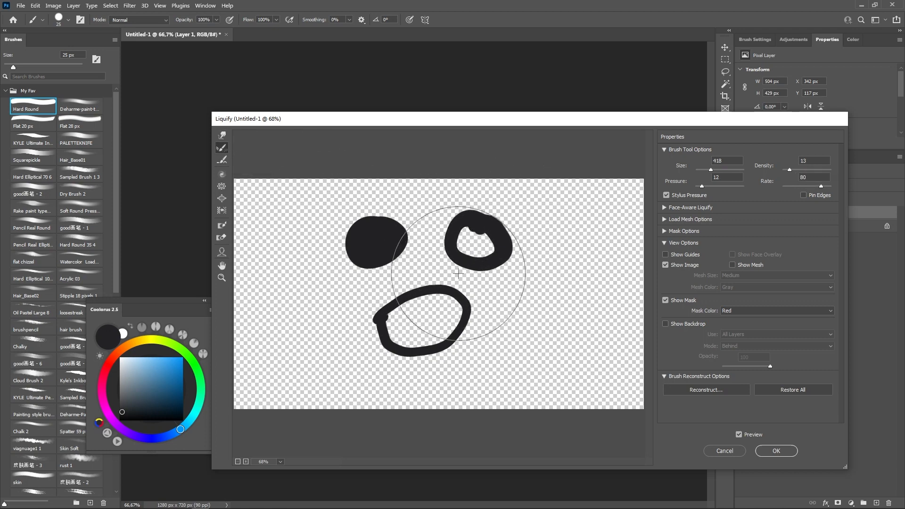
key(ctrl+alt+z)
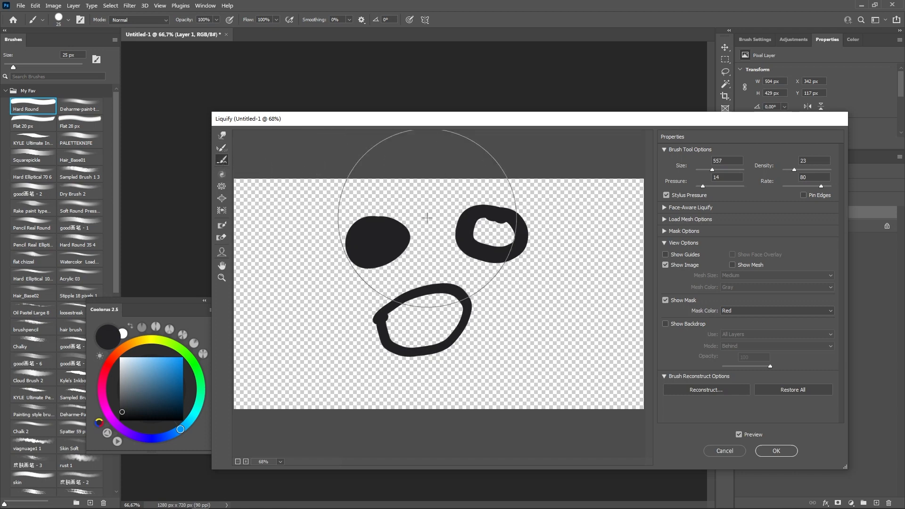
key(r)
click(773, 452)
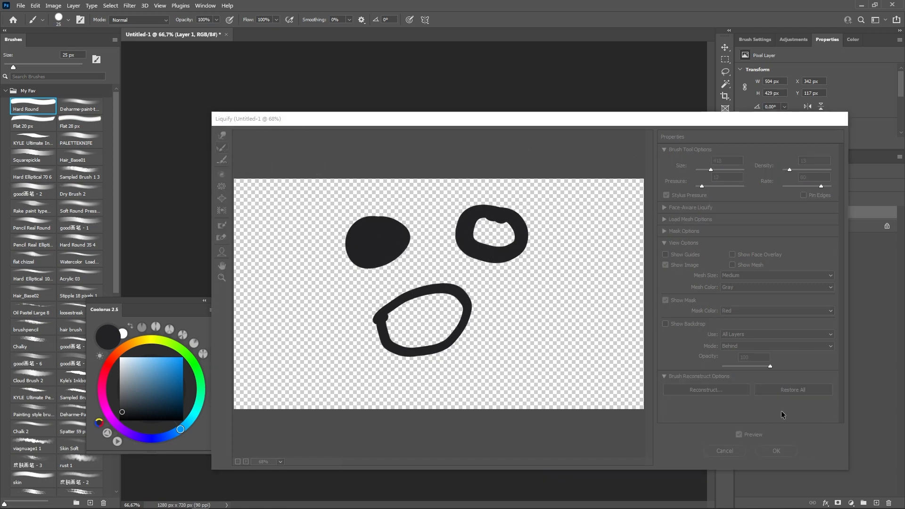
Reopen Liquify on Layer 1, try the Reconstruct tool at size 418 around the left eye, and cancel the filter.
click(129, 5)
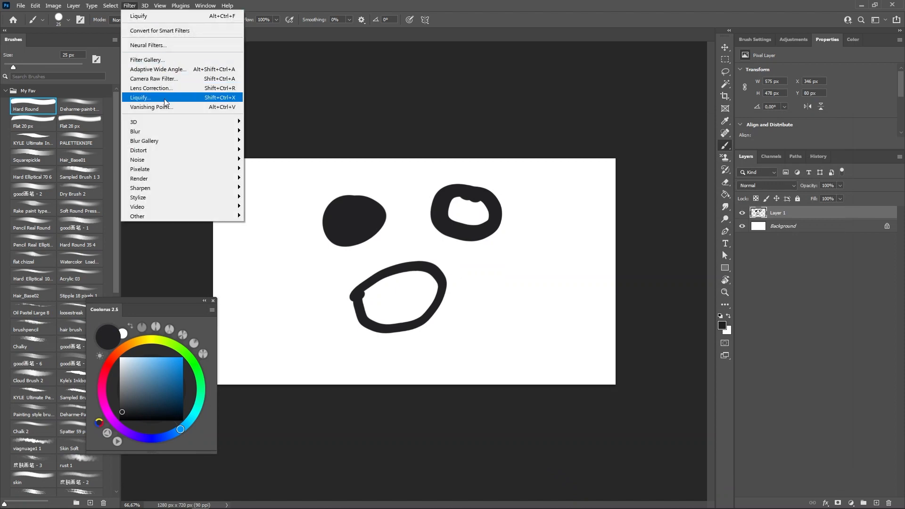
click(140, 97)
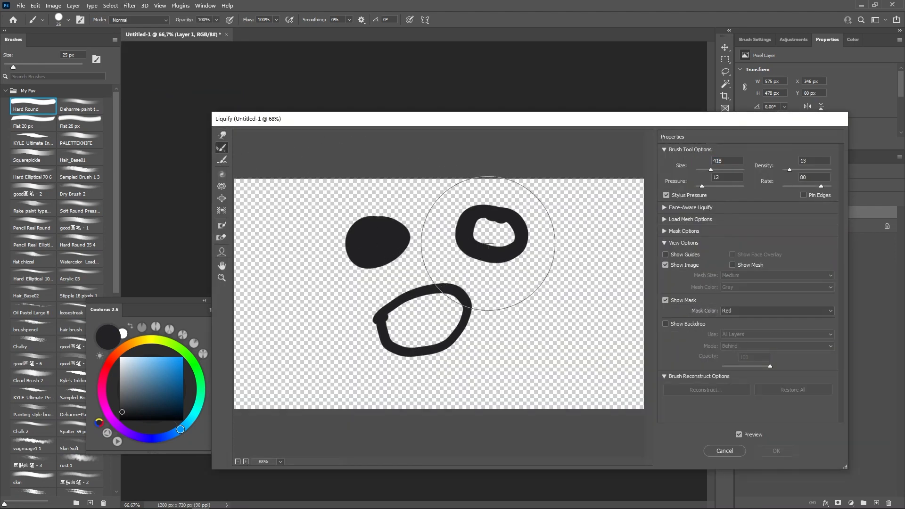
drag(398, 254, 427, 268)
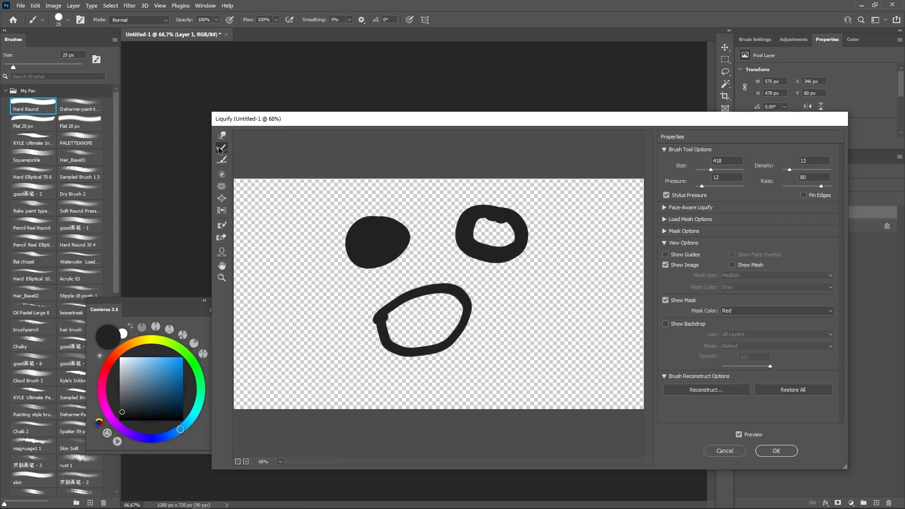
click(731, 452)
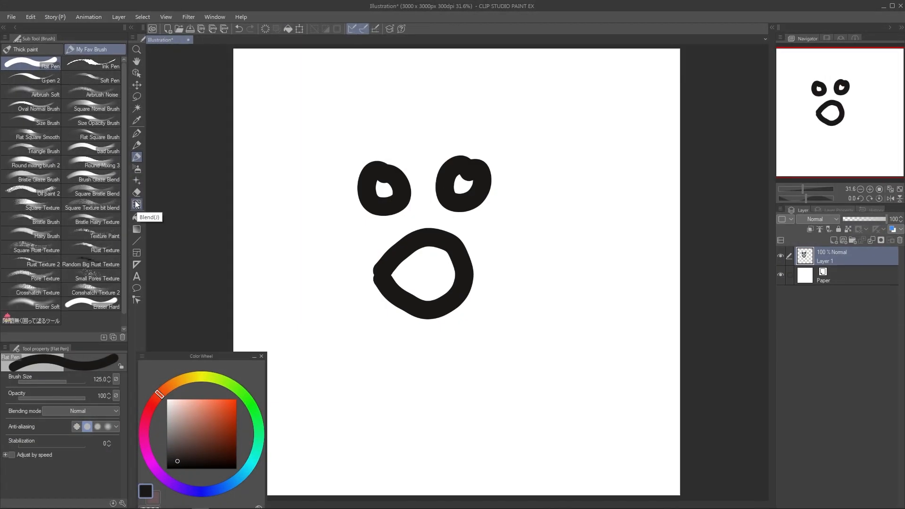
Switch to Clip Studio Paint, choose Liquify at brush size 500, and push the mouth and right eye in Push mode.
click(137, 205)
click(84, 49)
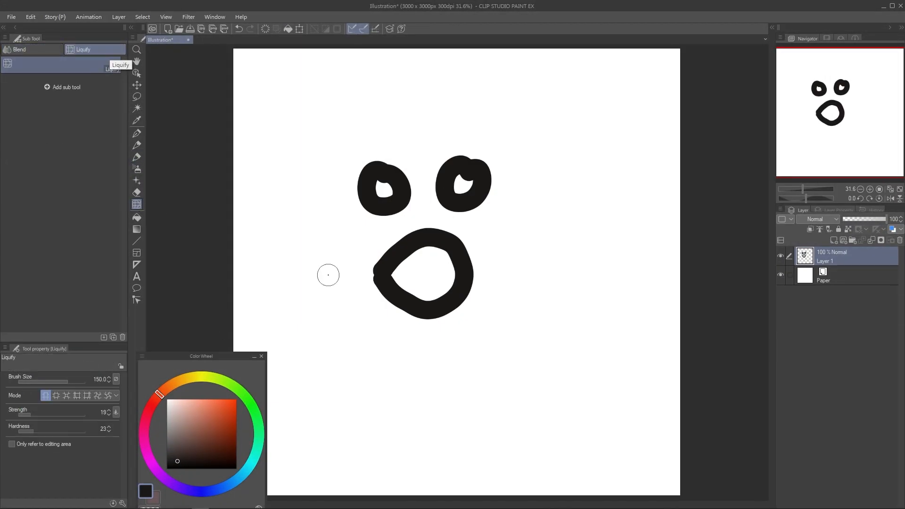
key(])
key(])
key(])
key(])
key(])
key(])
drag(372, 264, 475, 230)
drag(409, 212, 472, 189)
click(117, 396)
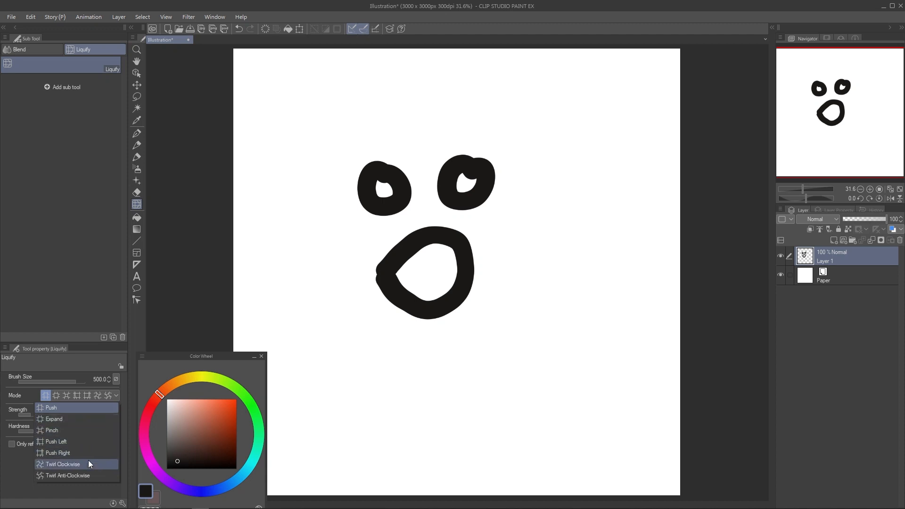
click(83, 493)
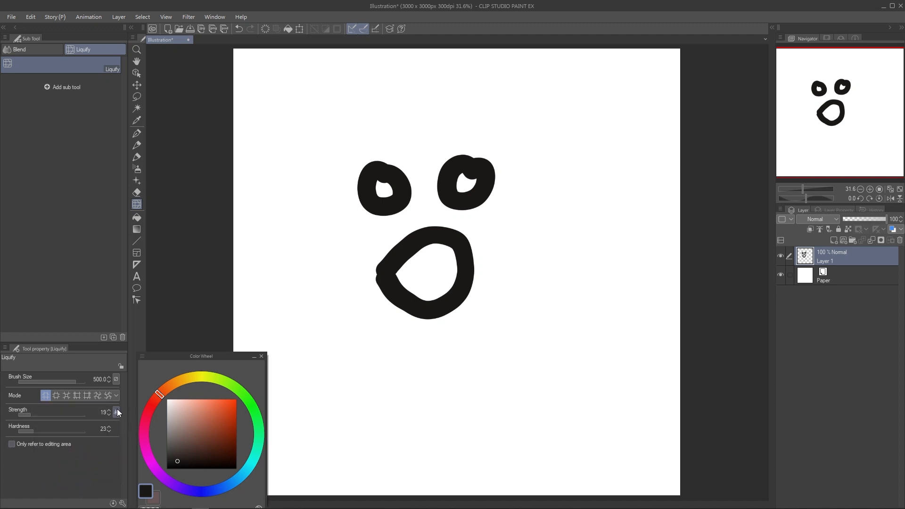